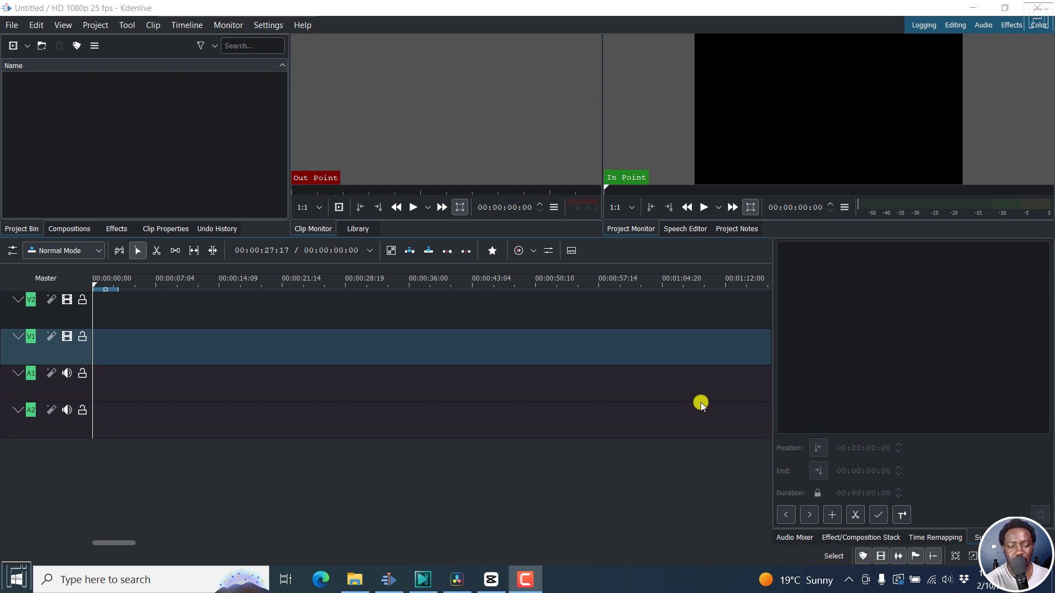
Import the YouTube subtitles tutorial MP4, switch to its HD 720p 30 fps profile, and place it on the timeline.
{"action": "right_click", "coordinate": [97, 106]}
{"action": "left_click", "coordinate": [175, 131]}
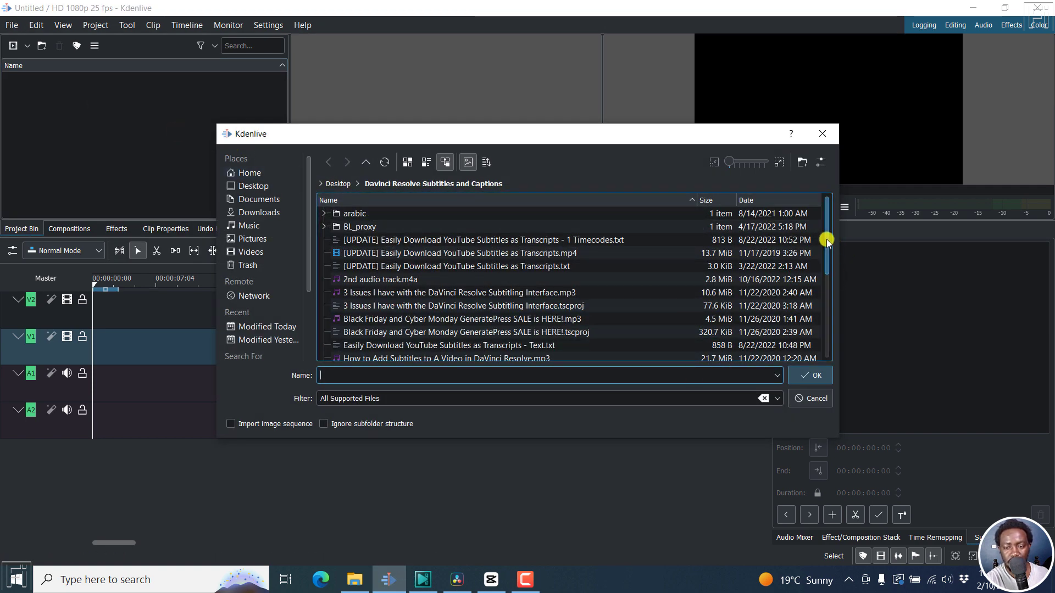
{"action": "mouse_move", "coordinate": [825, 239]}
{"action": "left_mouse_down"}
{"action": "mouse_move", "coordinate": [826, 318]}
{"action": "mouse_move", "coordinate": [825, 238]}
{"action": "left_mouse_up"}
{"action": "left_click", "coordinate": [481, 253]}
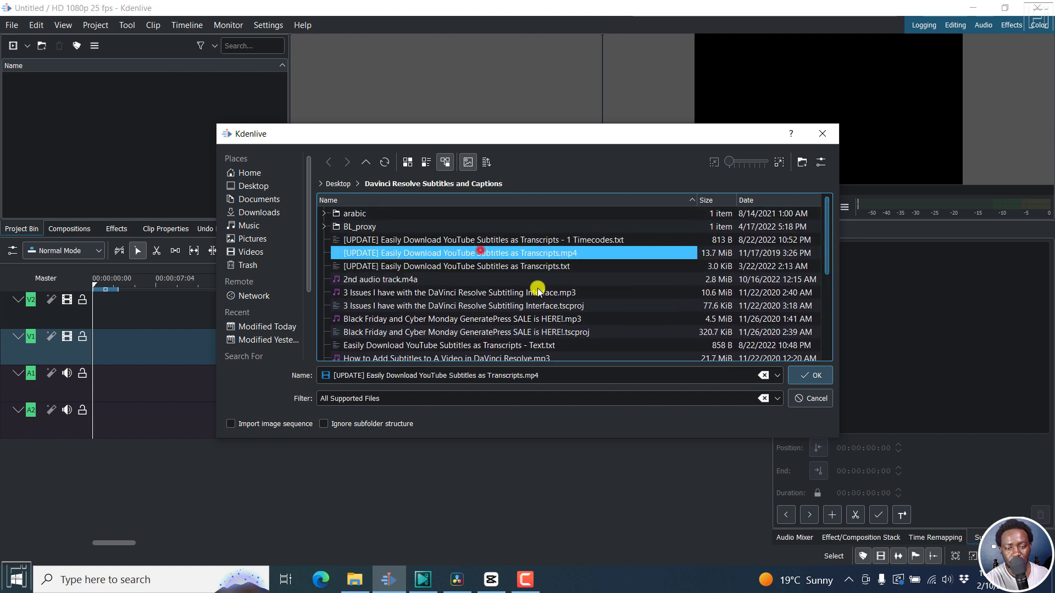
{"action": "left_click", "coordinate": [790, 374]}
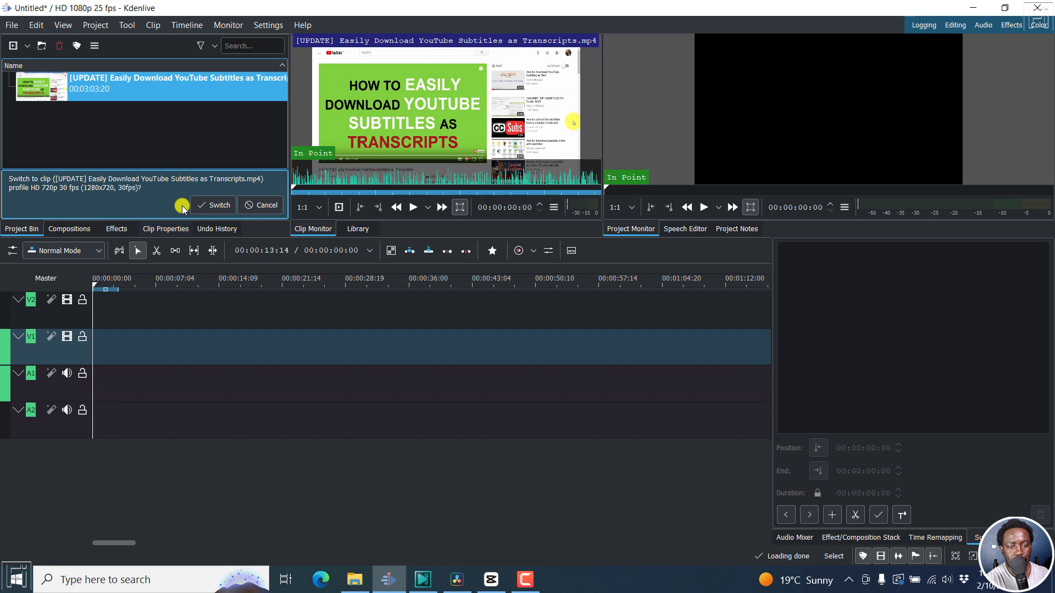
{"action": "left_click", "coordinate": [209, 206]}
{"action": "left_click_drag", "start_coordinate": [155, 83], "coordinate": [94, 362]}
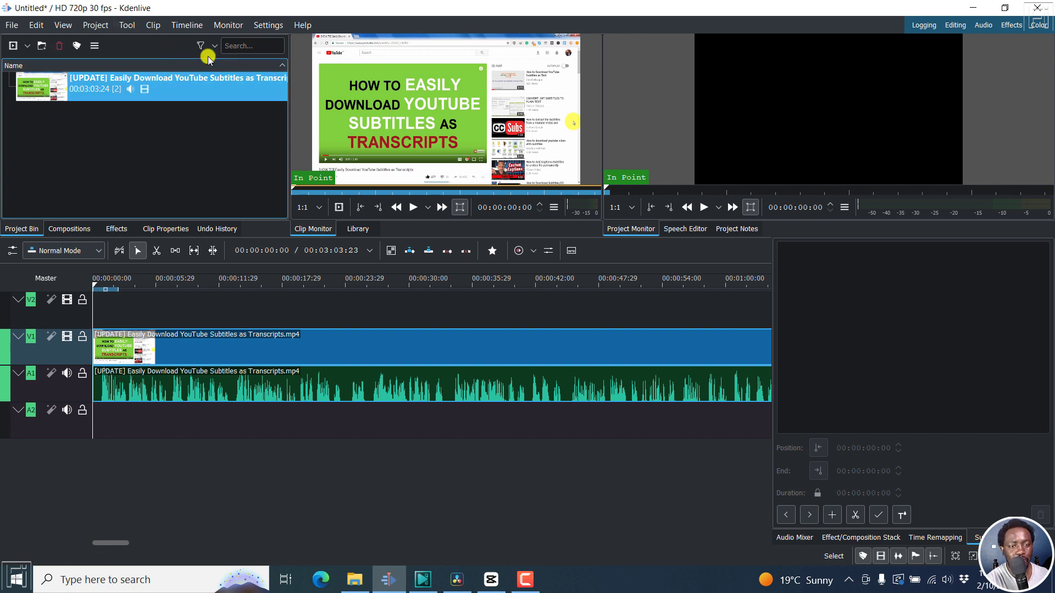
Import 'Easily Download YouTube Subtitles as Transcripts.srt' from the Davinci Resolve Subtitles and Captions folder.
{"action": "left_click", "coordinate": [91, 26]}
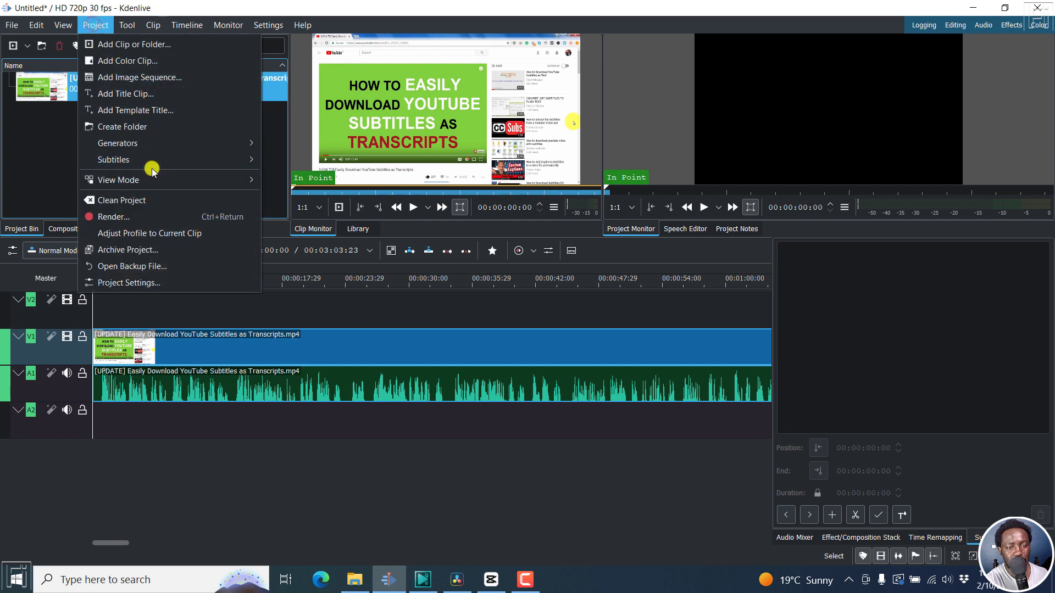
{"action": "mouse_move", "coordinate": [152, 163]}
{"action": "left_click", "coordinate": [326, 229]}
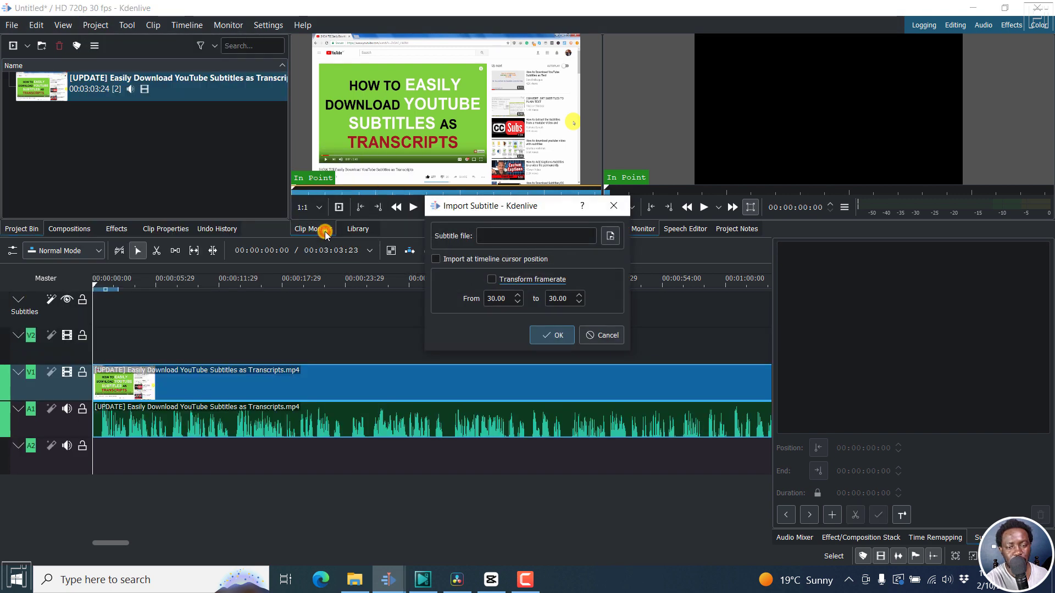
{"action": "left_click", "coordinate": [610, 237]}
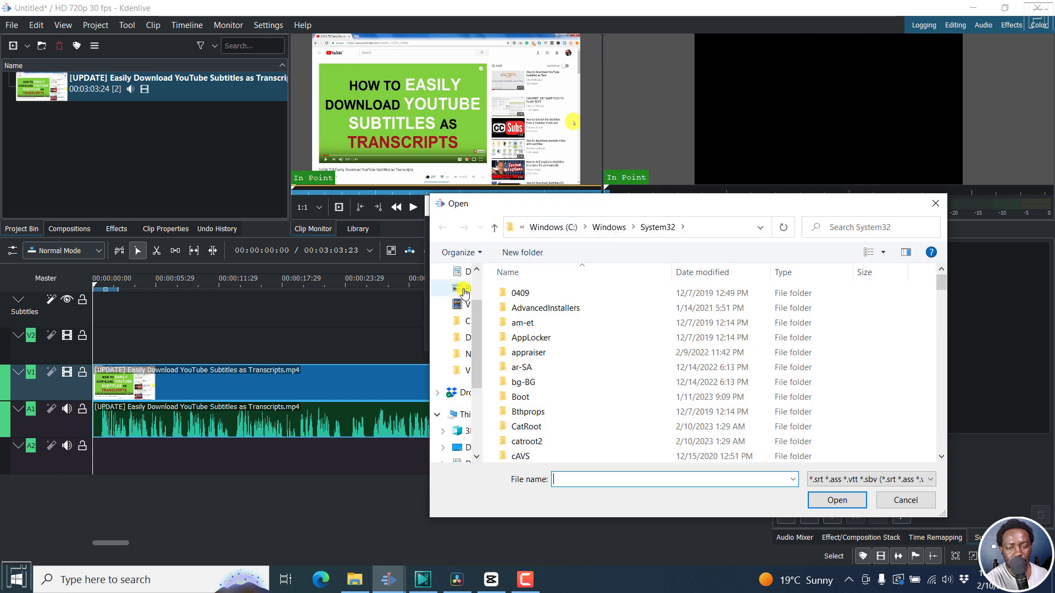
{"action": "left_click", "coordinate": [479, 286]}
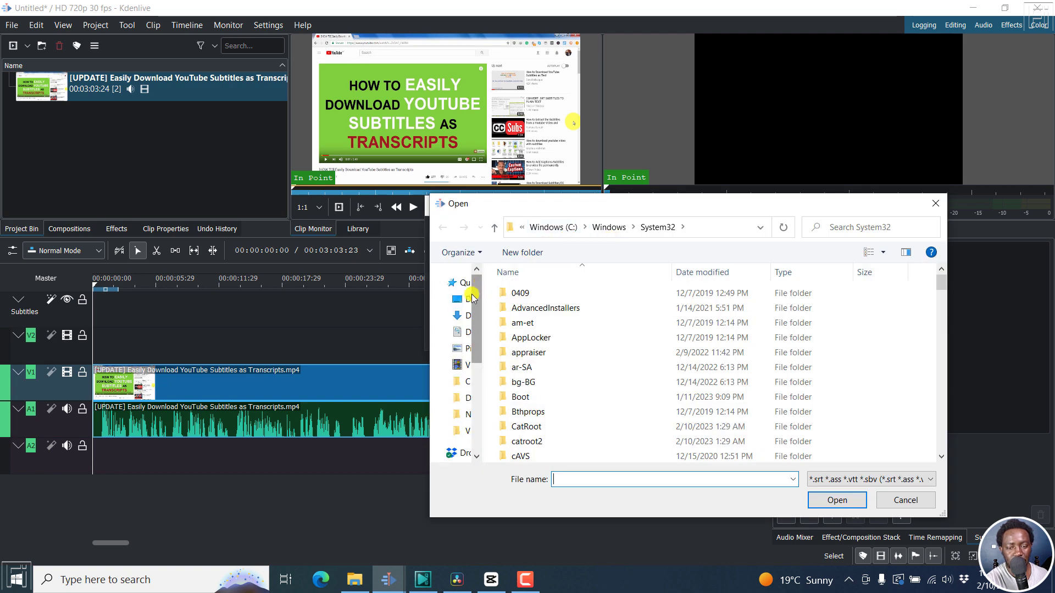
{"action": "left_click", "coordinate": [467, 398]}
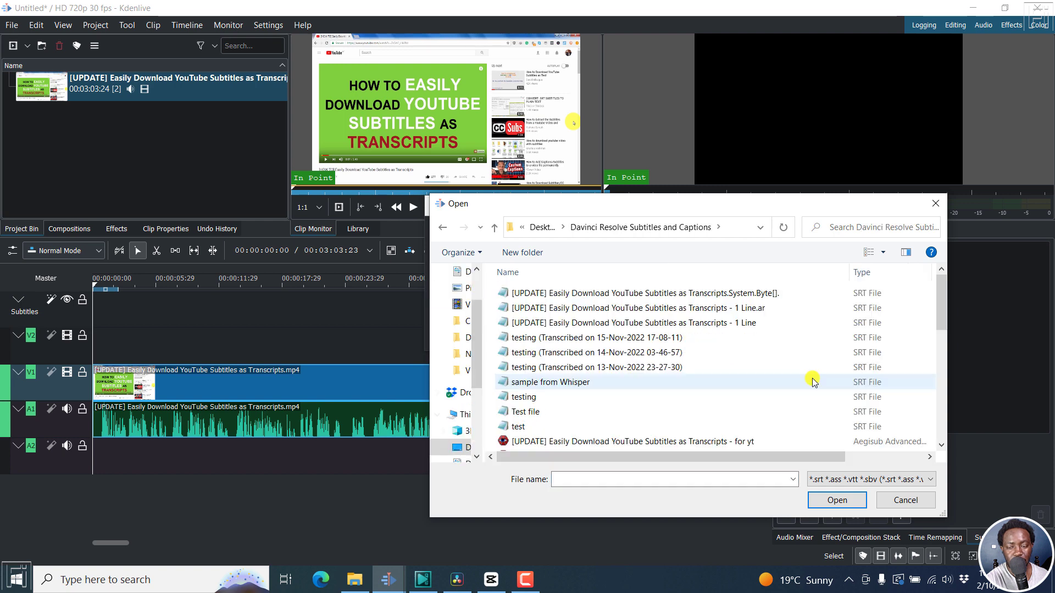
{"action": "left_click_drag", "start_coordinate": [942, 295], "coordinate": [951, 385]}
{"action": "left_click", "coordinate": [635, 309]}
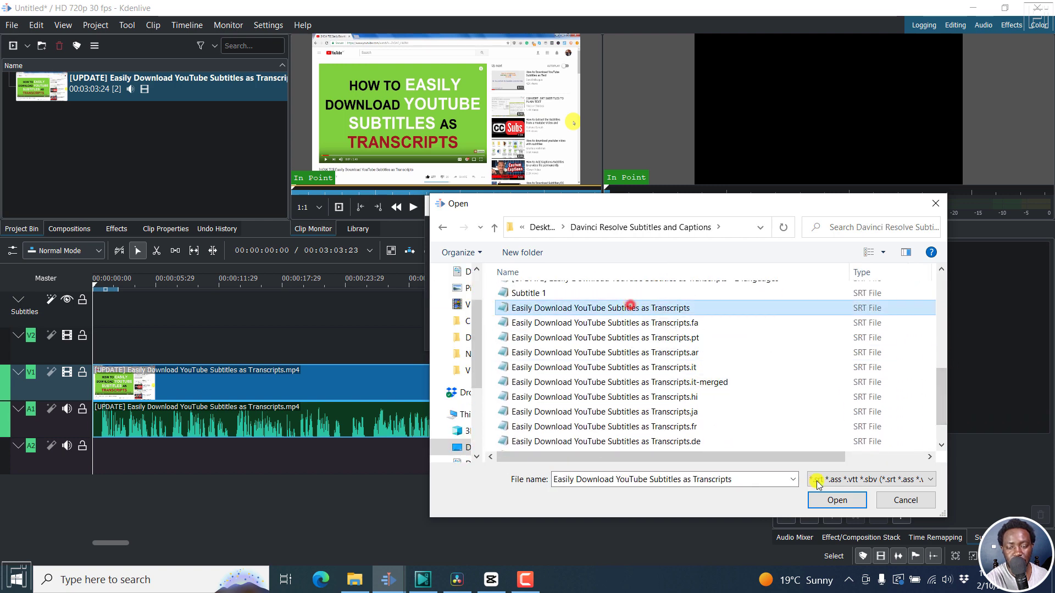
{"action": "left_click", "coordinate": [831, 501]}
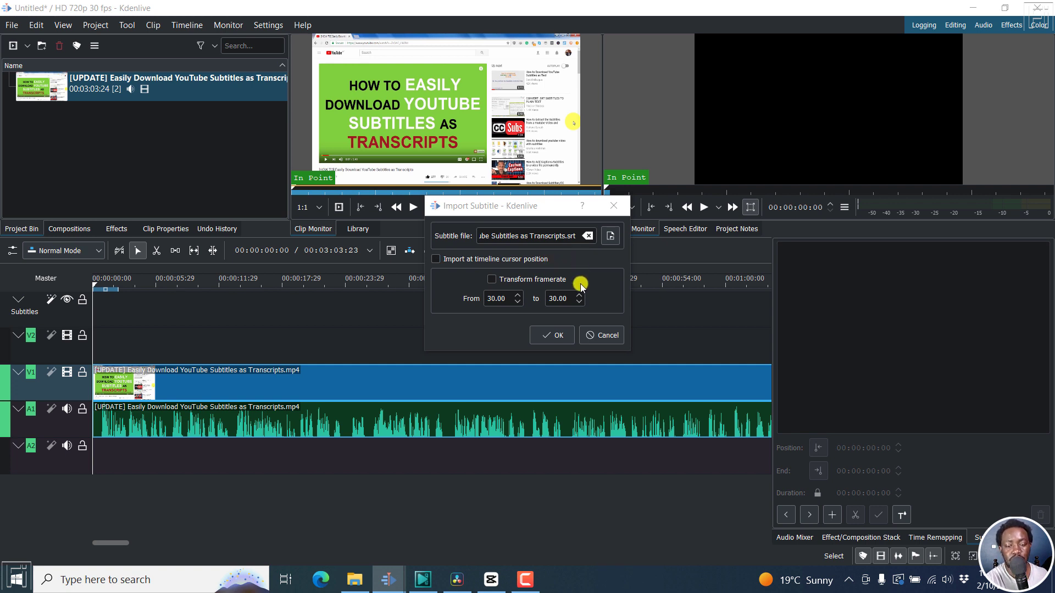
{"action": "left_click", "coordinate": [548, 336]}
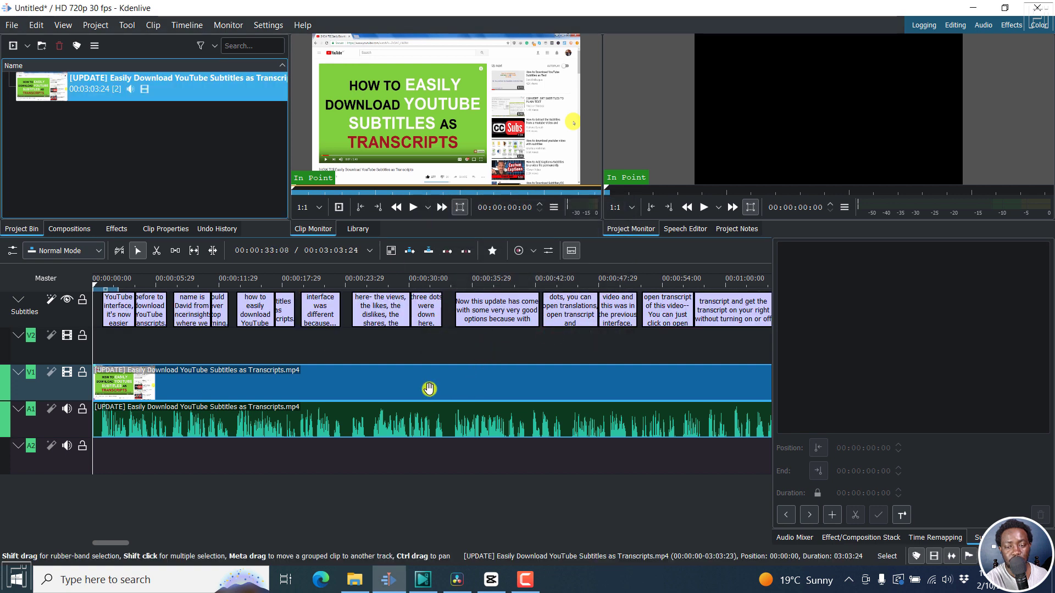
Return the playhead to the start and select the first caption, 'With the recent update…', for editing.
{"action": "left_click", "coordinate": [203, 345]}
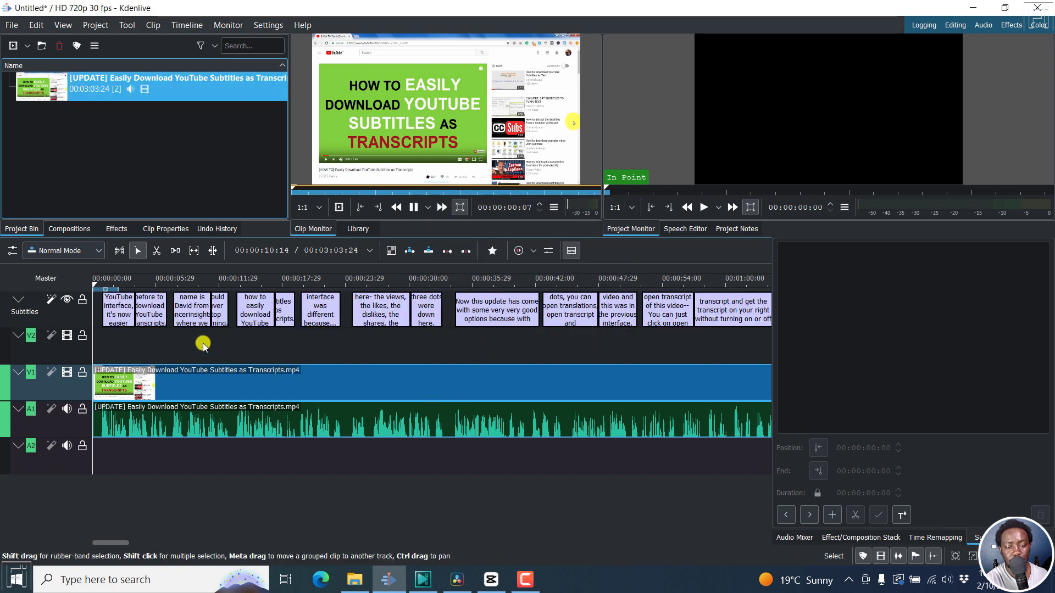
{"action": "left_click", "coordinate": [202, 345]}
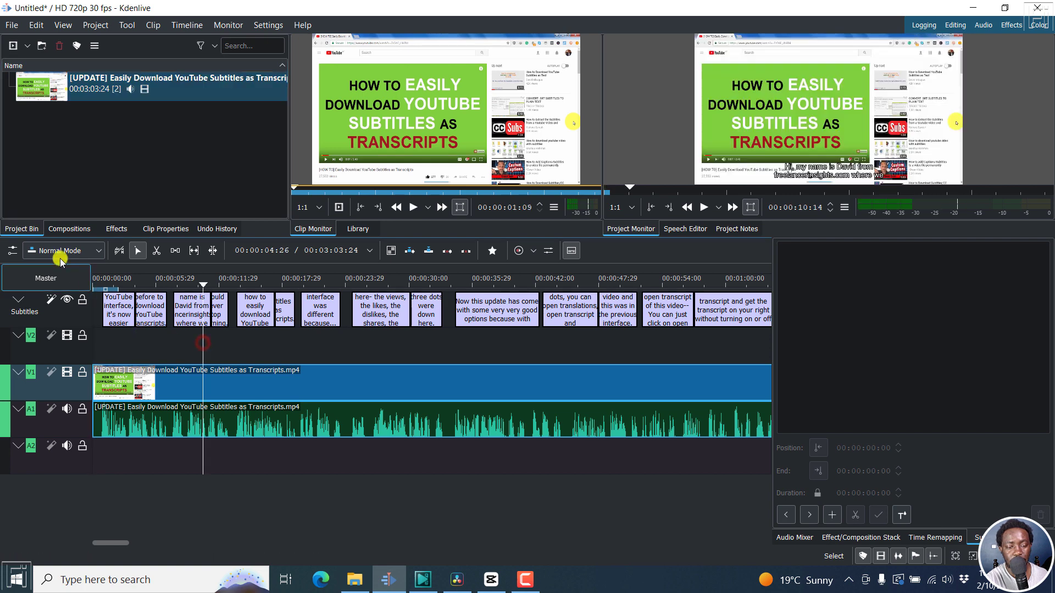
{"action": "left_click", "coordinate": [99, 282]}
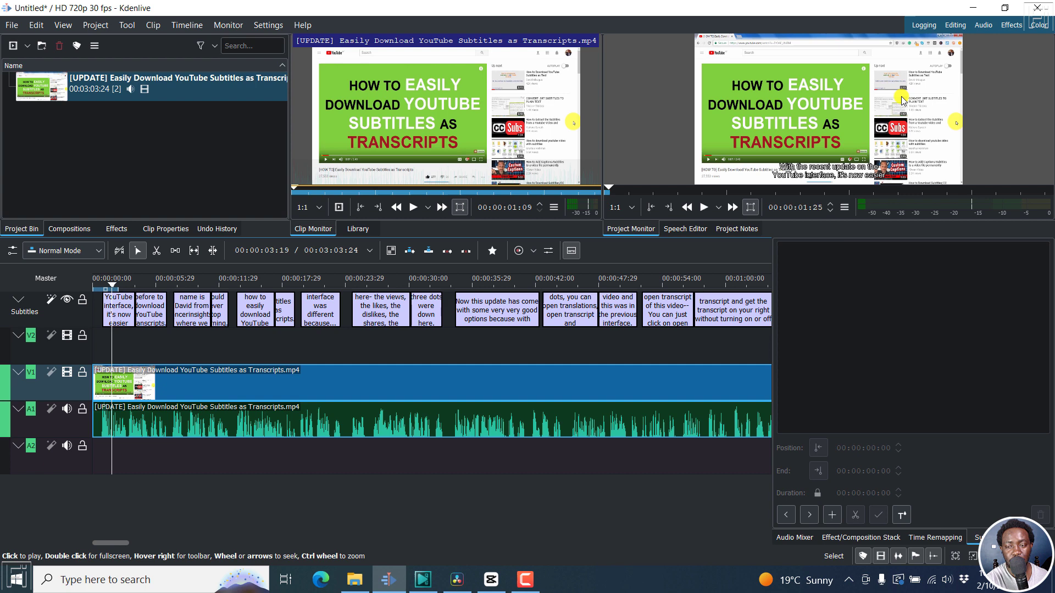
{"action": "left_click", "coordinate": [123, 310]}
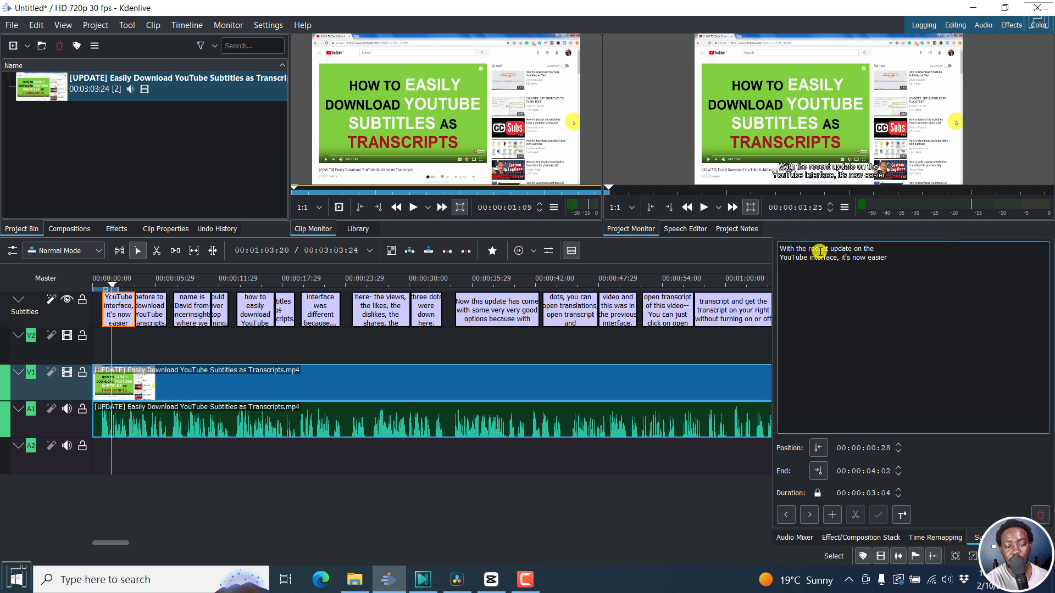
Give the captions an opaque background and preview them at several points up to about 22 seconds.
{"action": "left_click", "coordinate": [902, 515]}
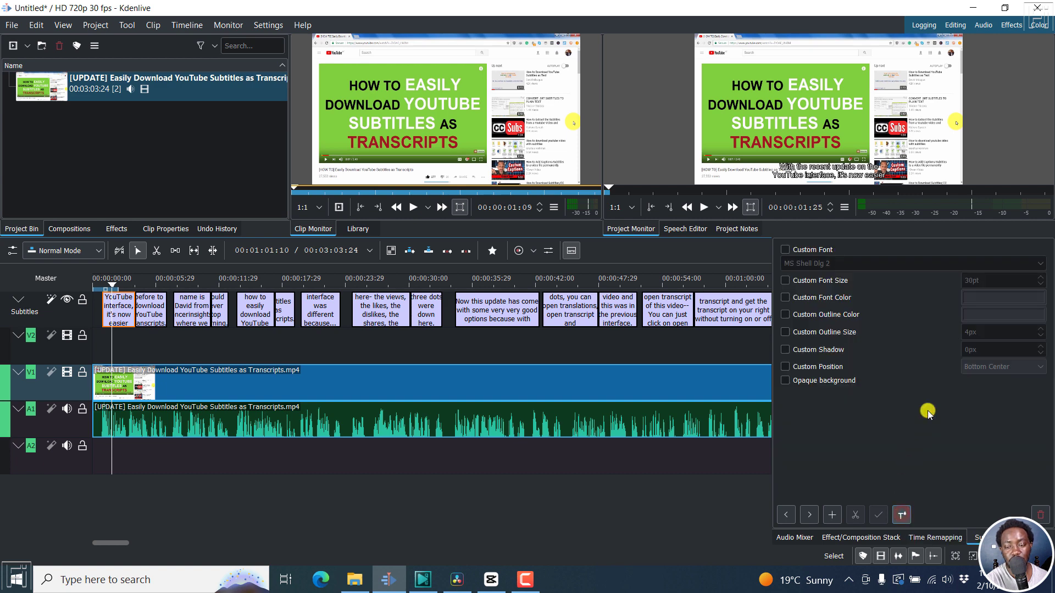
{"action": "left_click", "coordinate": [785, 380]}
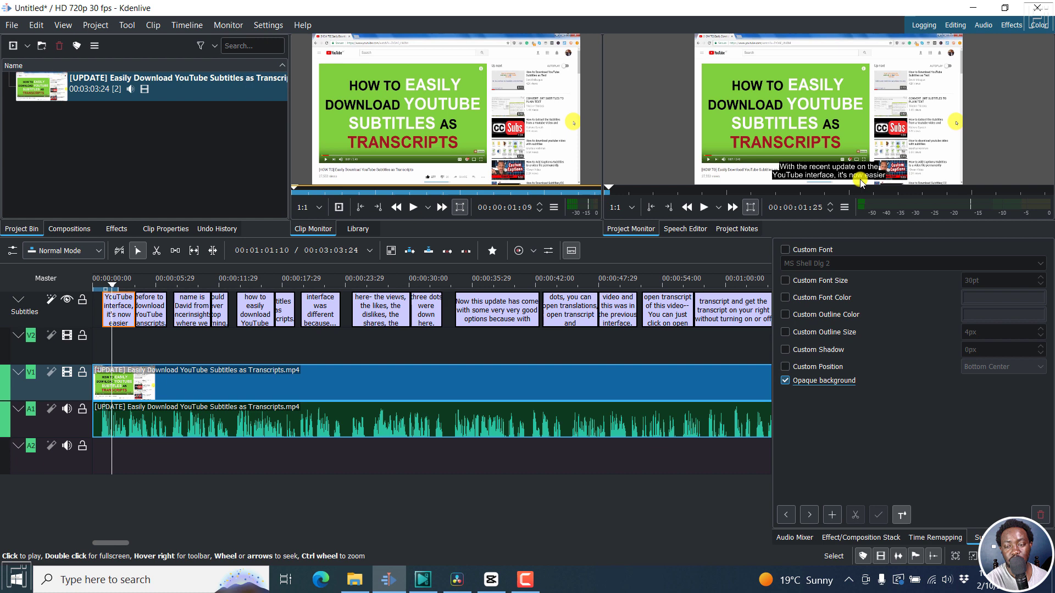
{"action": "left_click", "coordinate": [145, 280]}
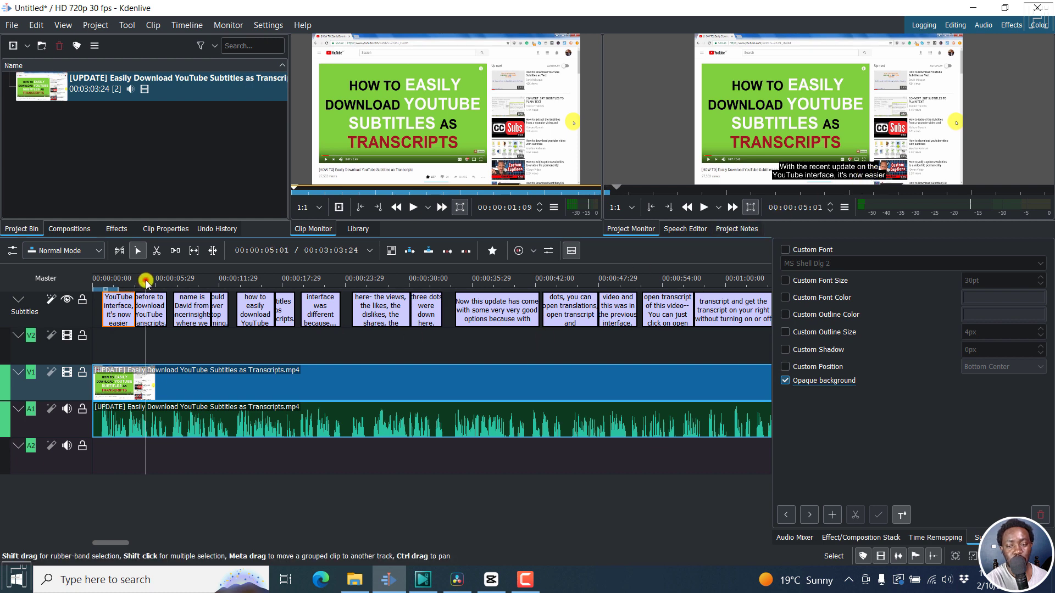
{"action": "left_click", "coordinate": [243, 281]}
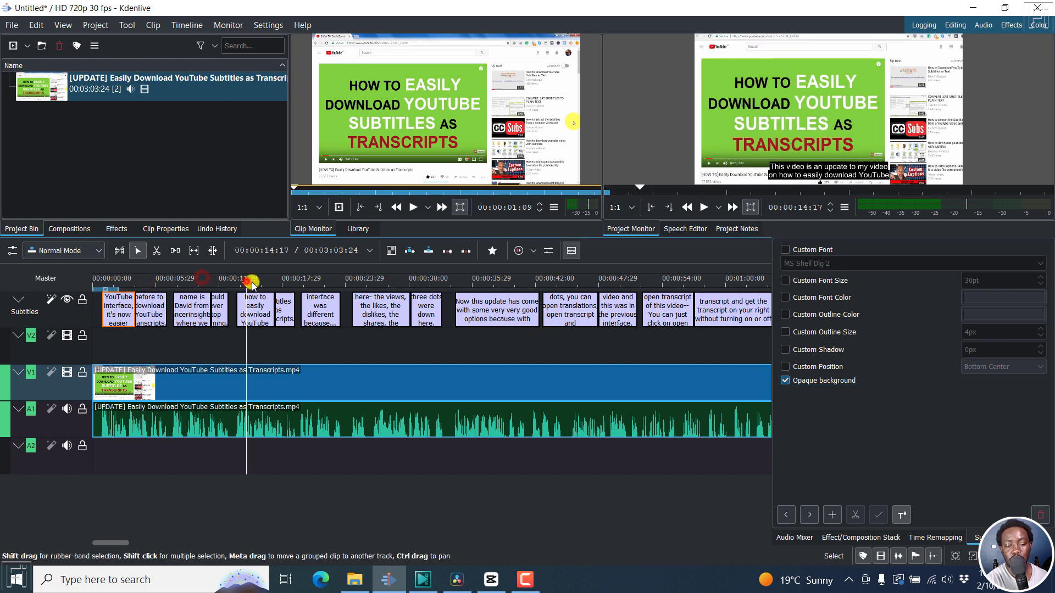
{"action": "left_click", "coordinate": [295, 281]}
{"action": "left_click", "coordinate": [330, 283]}
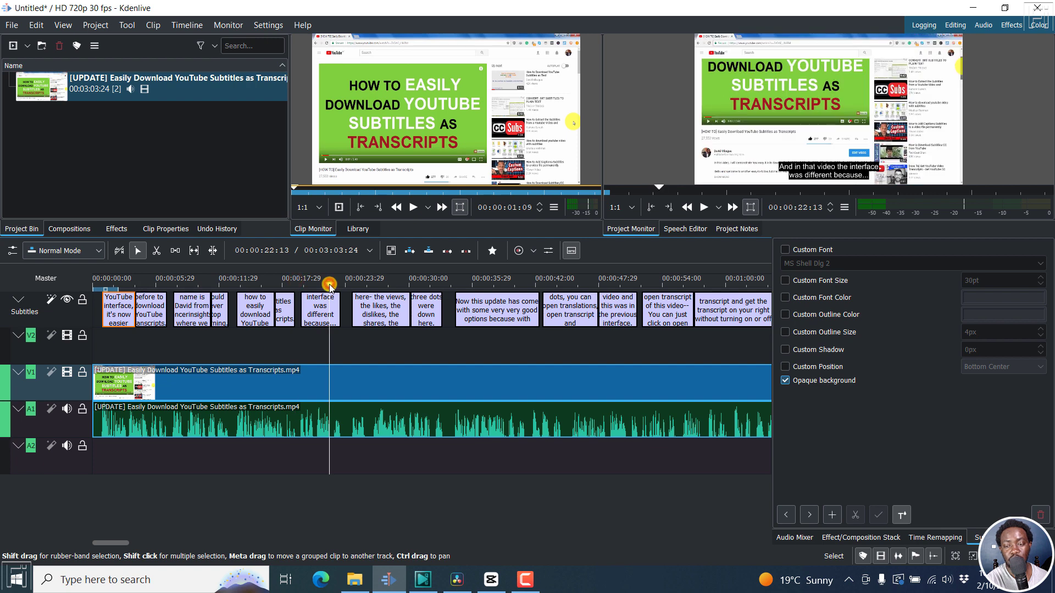
Switch from Kdenlive to VSDC Video Editor.
{"action": "left_click", "coordinate": [98, 24]}
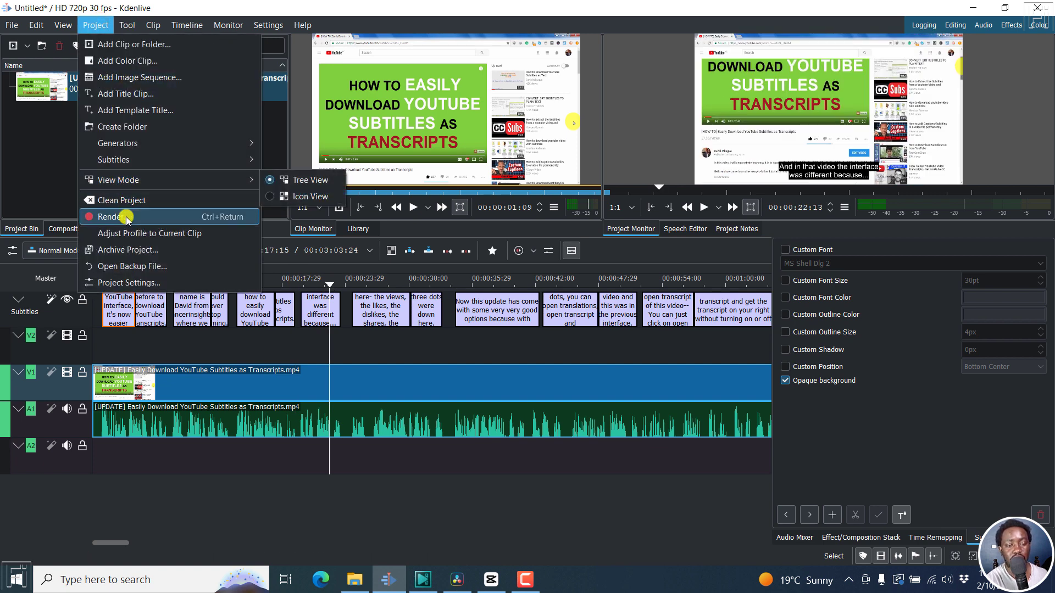
{"action": "mouse_move", "coordinate": [303, 25]}
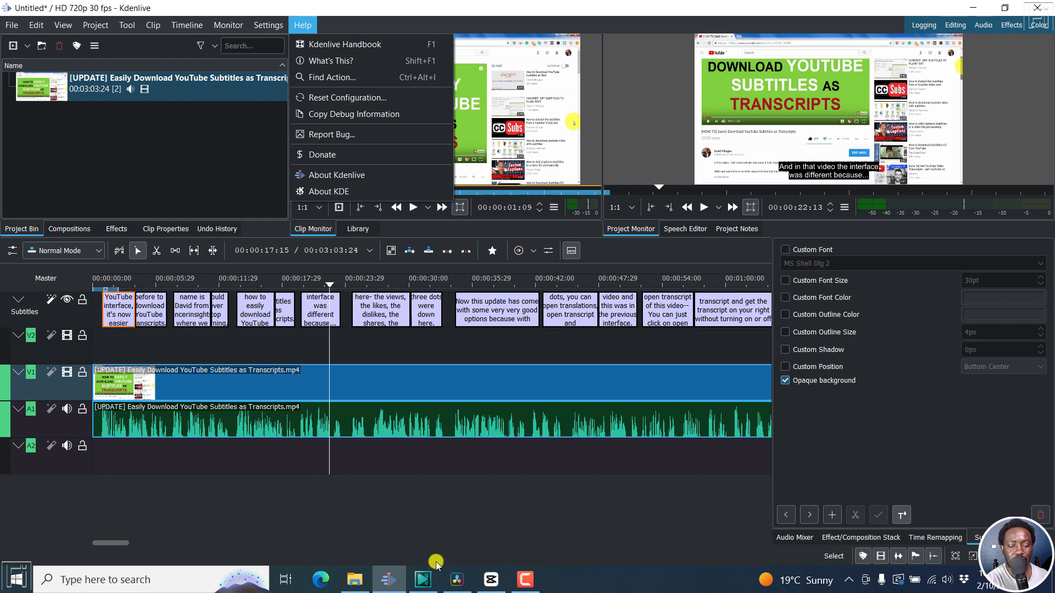
{"action": "left_click", "coordinate": [430, 581]}
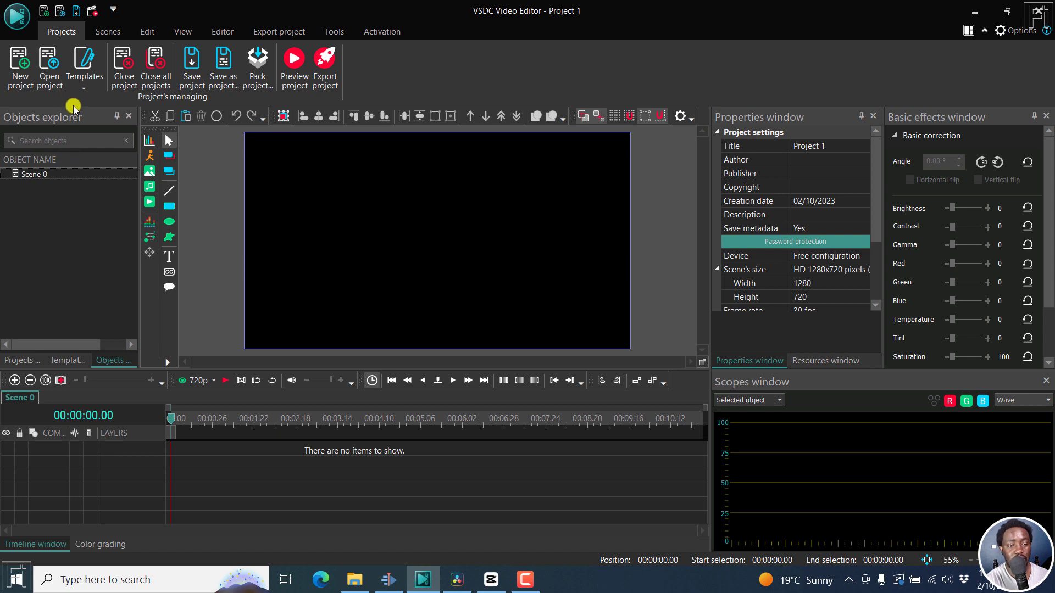
Start a new VSDC project and add the YouTube subtitles tutorial MP4 to Layer 1.
{"action": "left_click", "coordinate": [21, 66]}
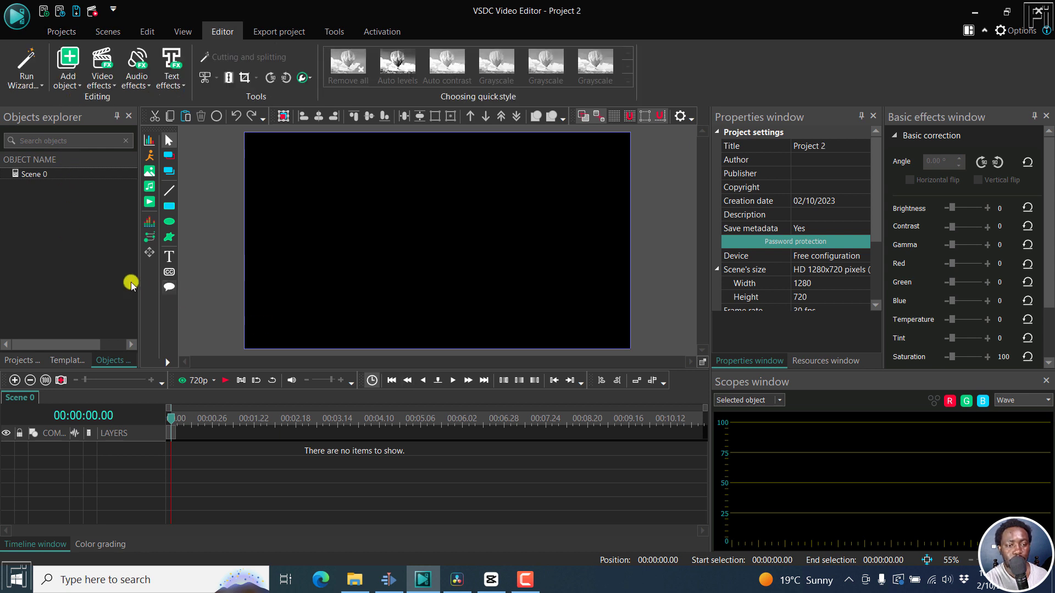
{"action": "left_click", "coordinate": [71, 87]}
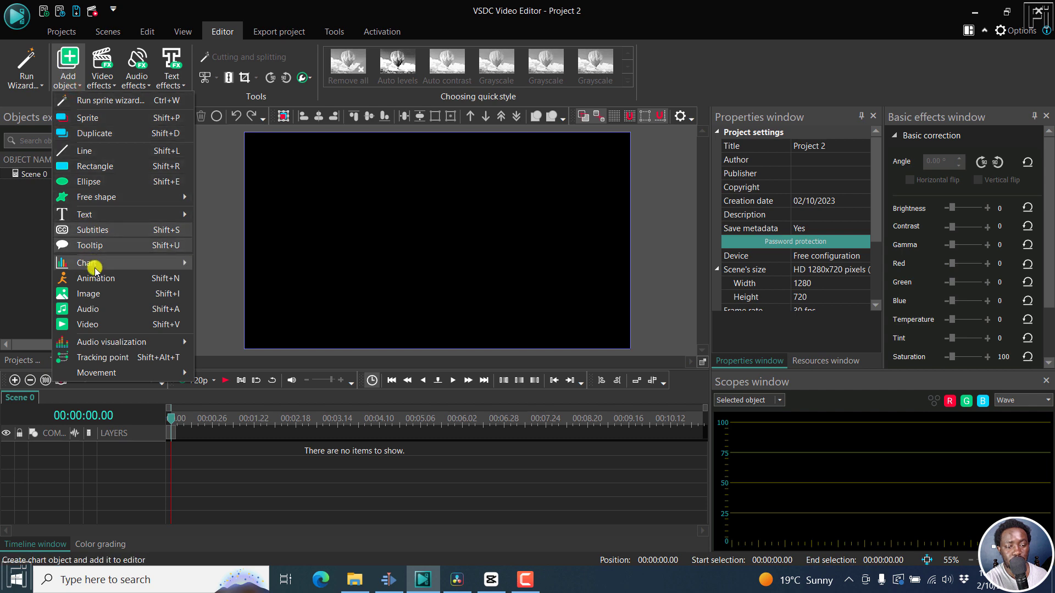
{"action": "left_click", "coordinate": [99, 312]}
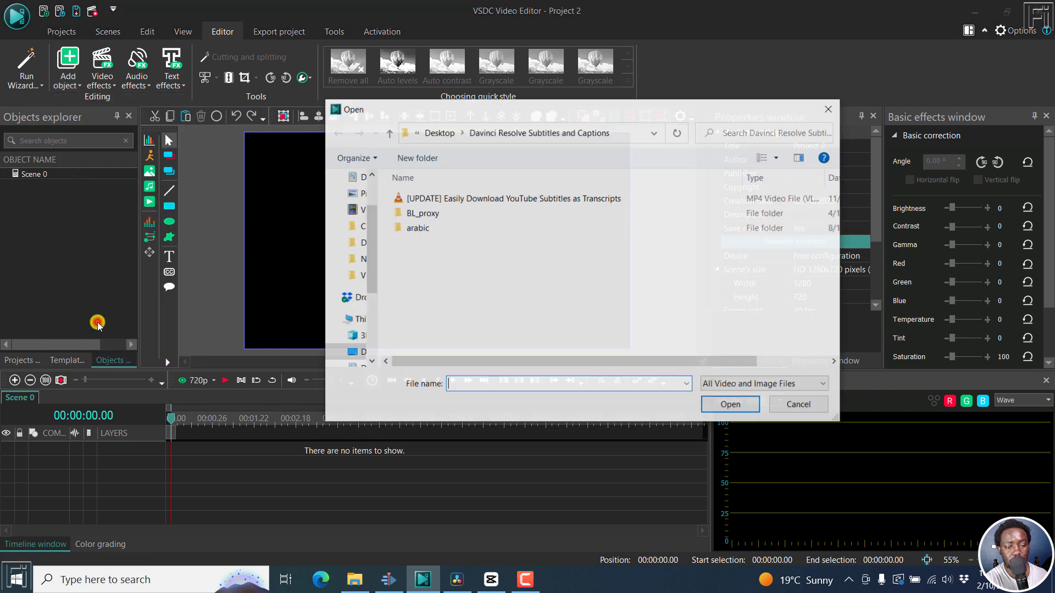
{"action": "left_click", "coordinate": [479, 198]}
{"action": "left_click", "coordinate": [731, 405]}
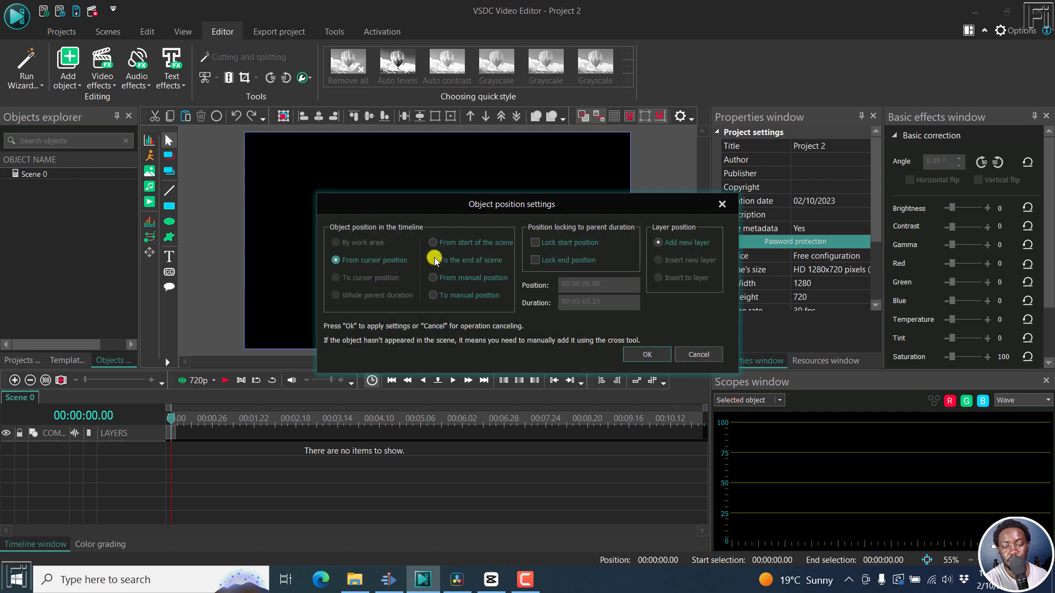
{"action": "left_click", "coordinate": [641, 355]}
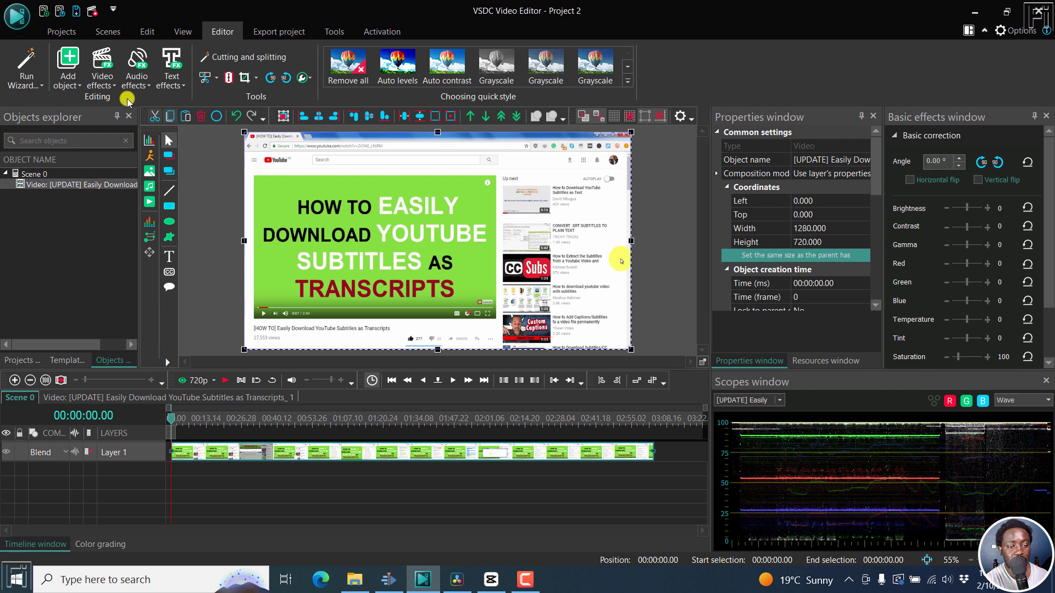
Load the 'Easily Download YouTube Subtitles as Transcripts' SRT as a subtitle object with default position settings.
{"action": "left_click", "coordinate": [78, 87]}
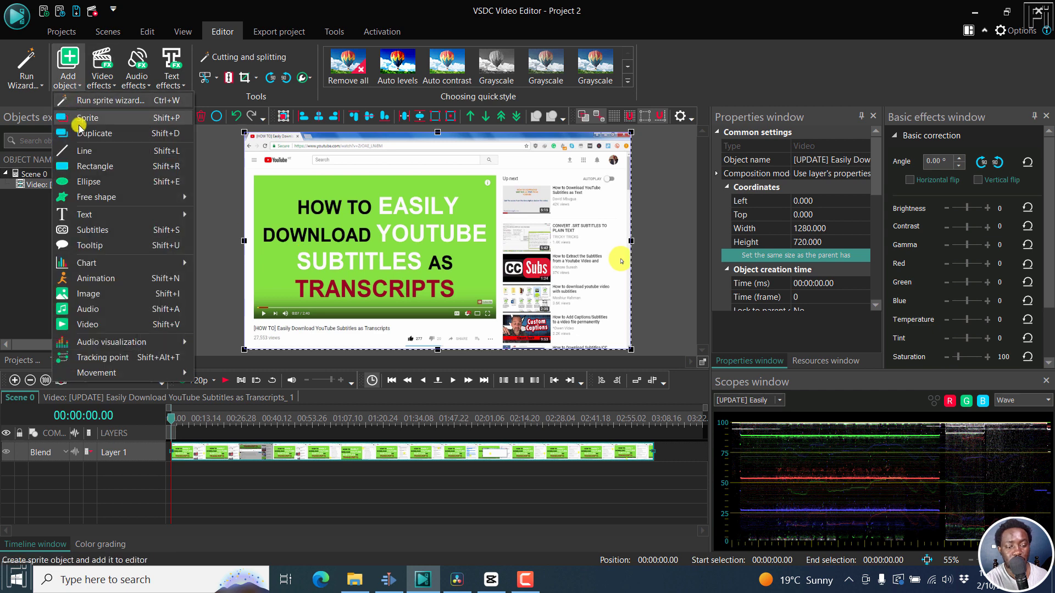
{"action": "left_click", "coordinate": [311, 2]}
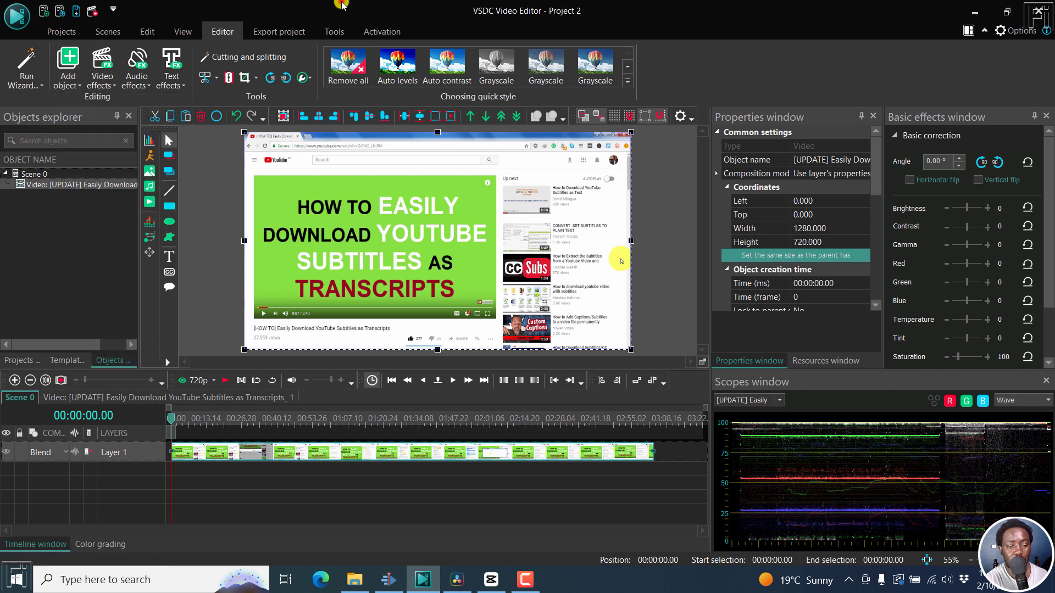
{"action": "left_click", "coordinate": [169, 271]}
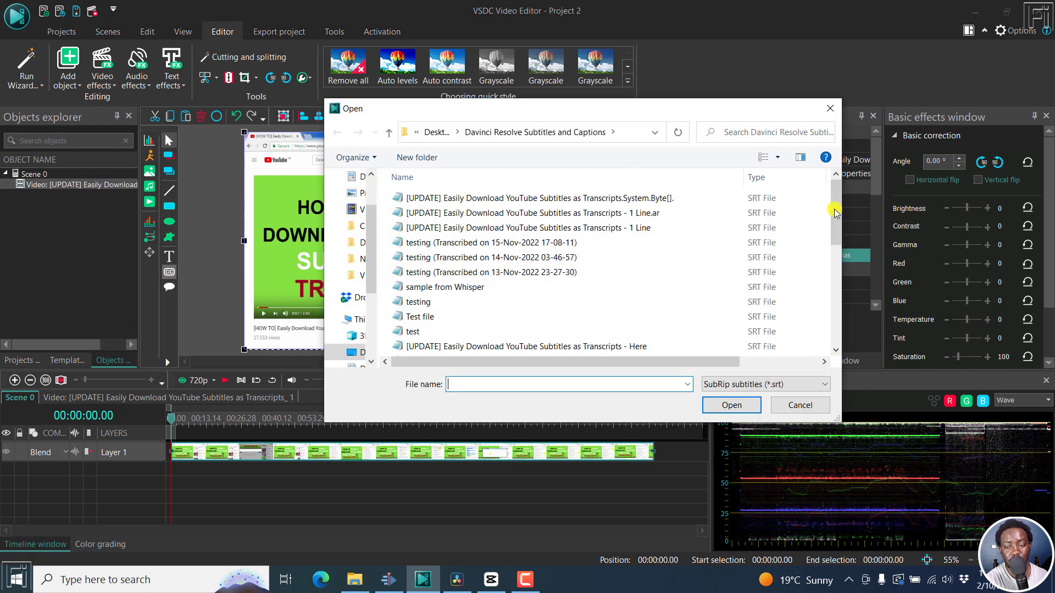
{"action": "left_click_drag", "start_coordinate": [835, 205], "coordinate": [836, 274]}
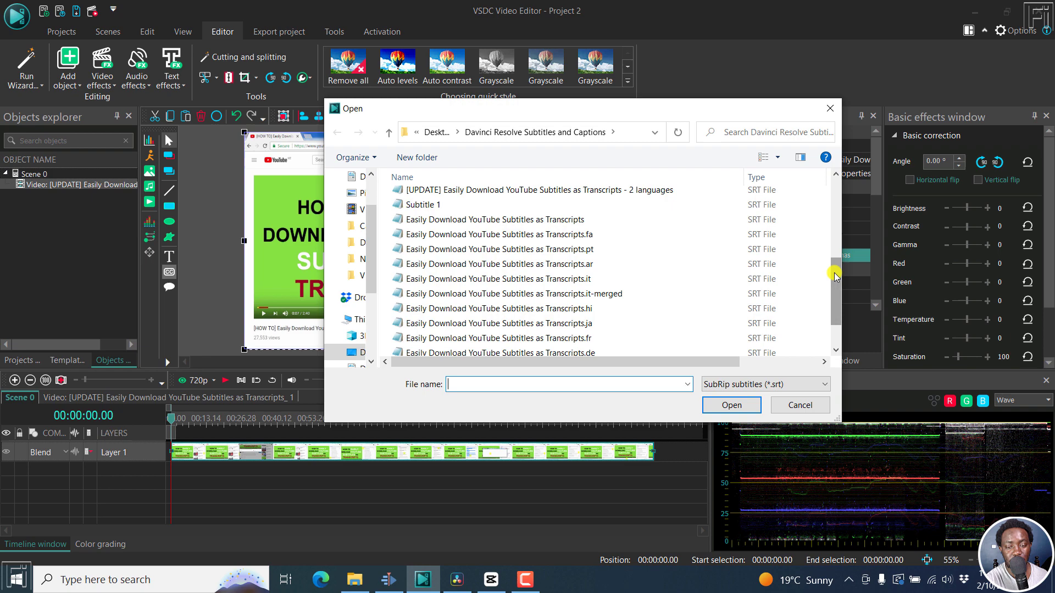
{"action": "left_click", "coordinate": [559, 219]}
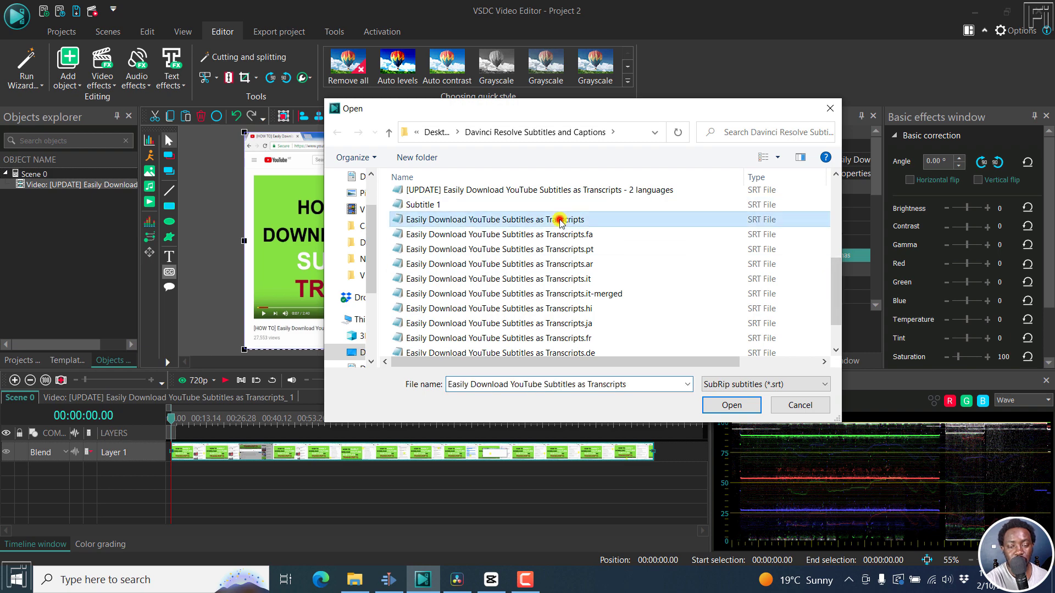
{"action": "left_click", "coordinate": [730, 405]}
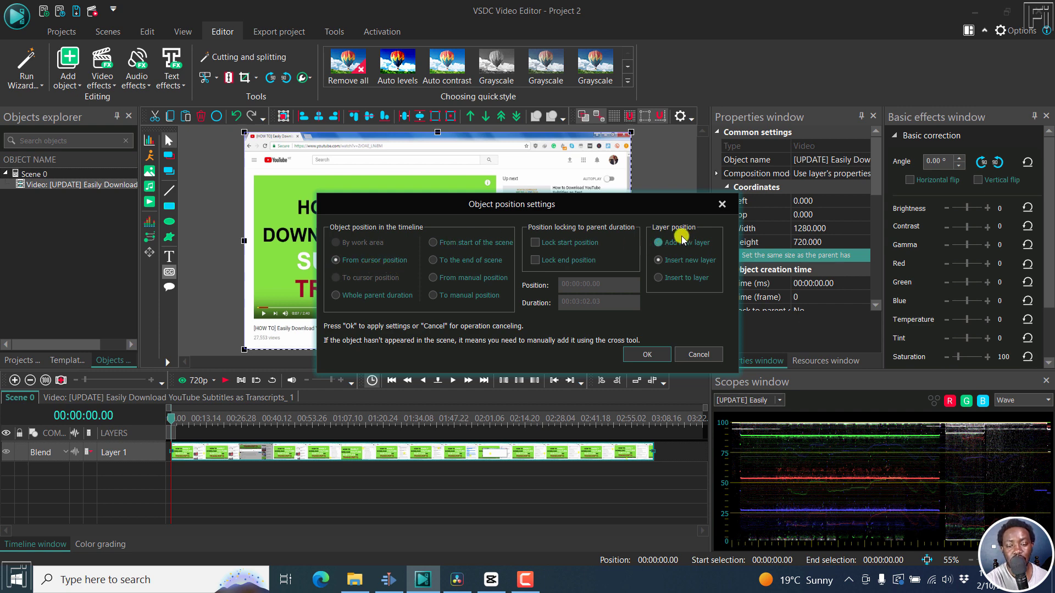
{"action": "left_click", "coordinate": [644, 356]}
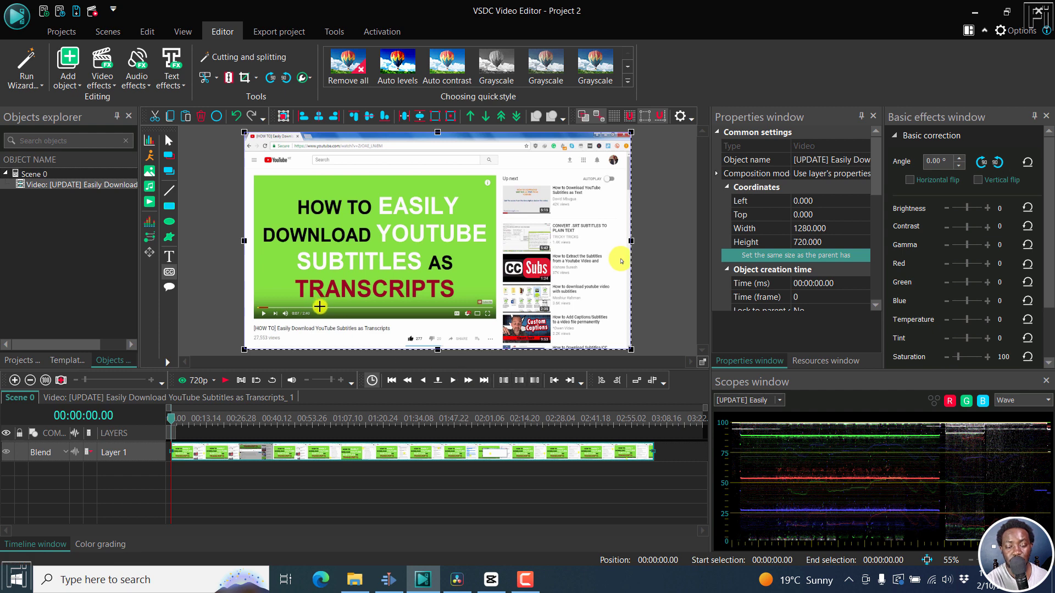
Draw the subtitle area across the lower video frame and play briefly to preview the captions.
{"action": "left_click_drag", "start_coordinate": [320, 307], "coordinate": [526, 336]}
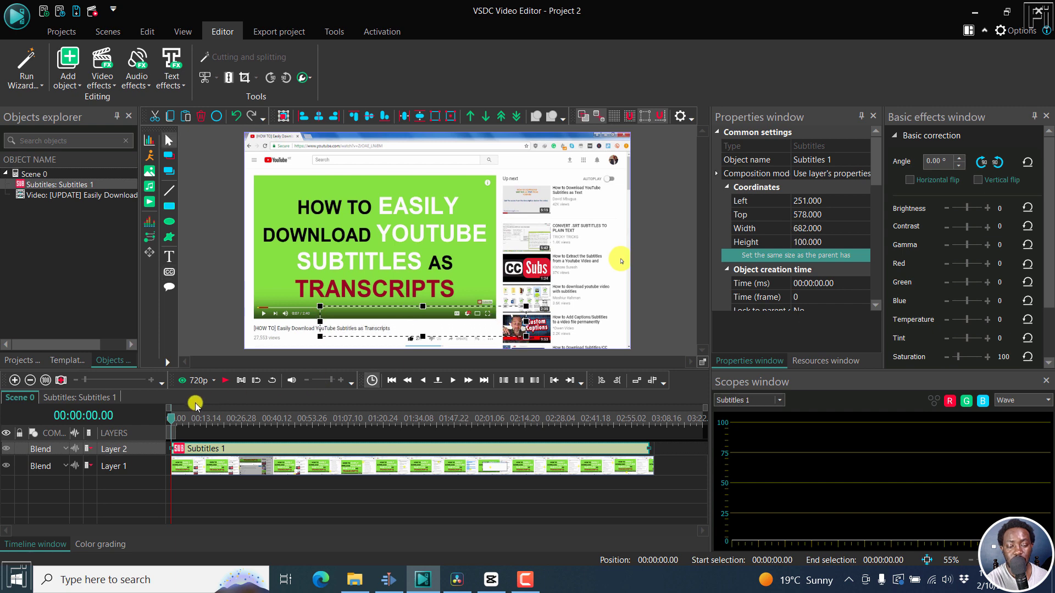
{"action": "key", "text": "space"}
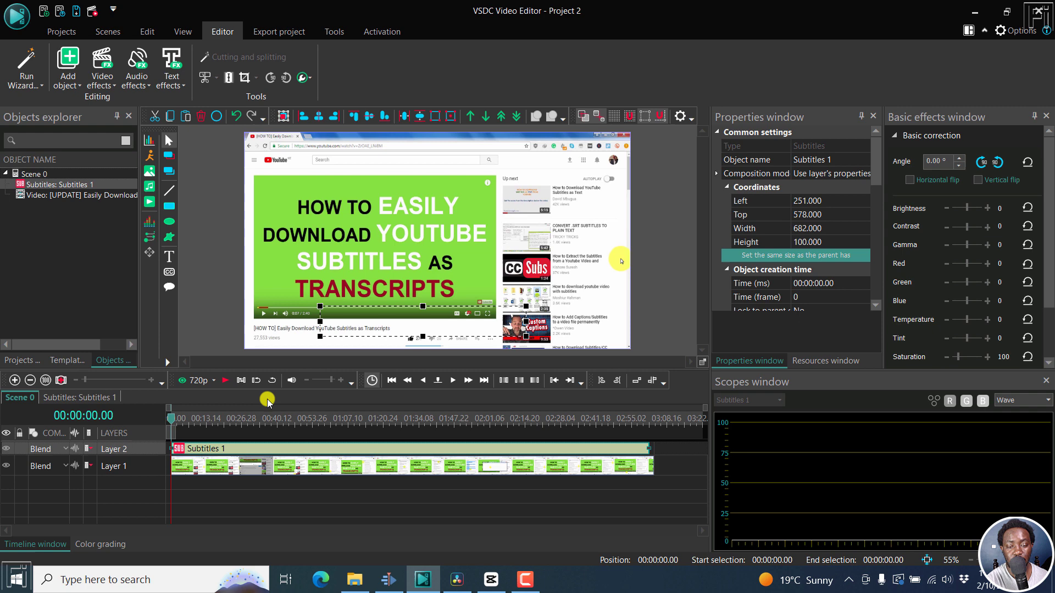
{"action": "key", "text": "space"}
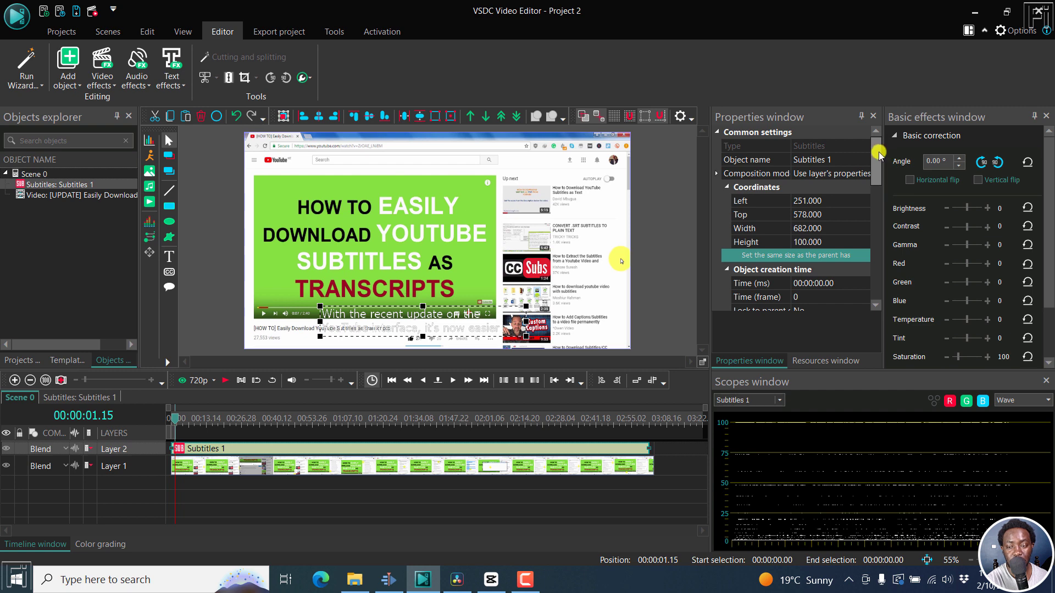
{"action": "left_click_drag", "start_coordinate": [879, 153], "coordinate": [887, 211]}
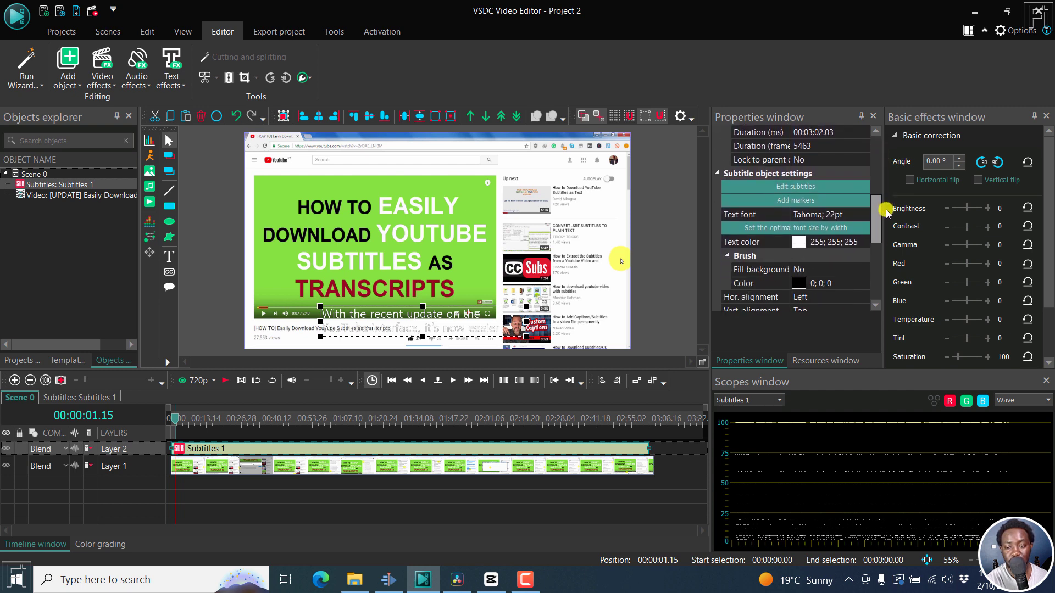
{"action": "left_click", "coordinate": [763, 186]}
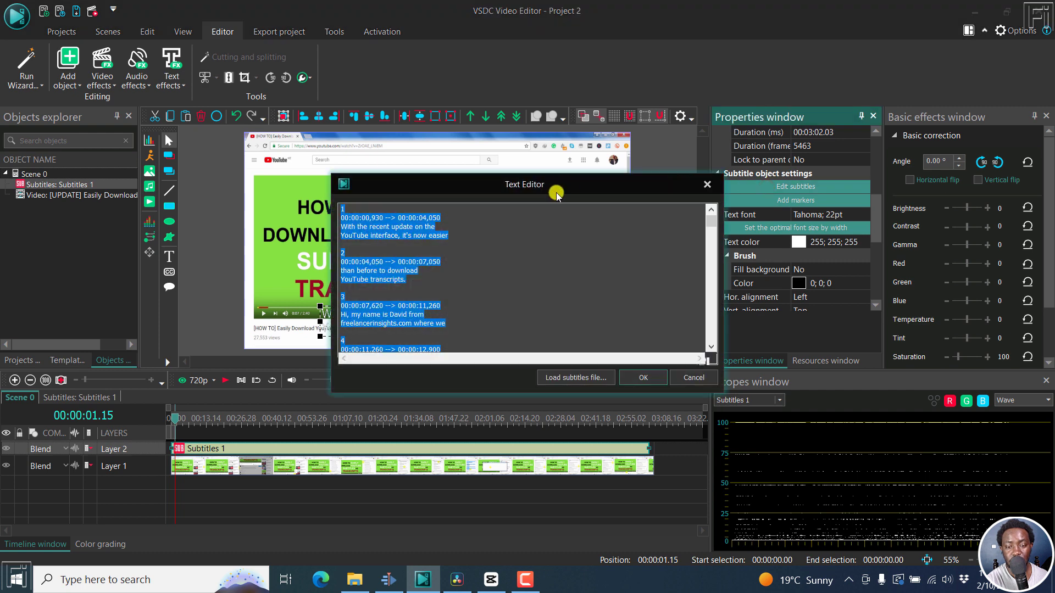
{"action": "left_click", "coordinate": [707, 184]}
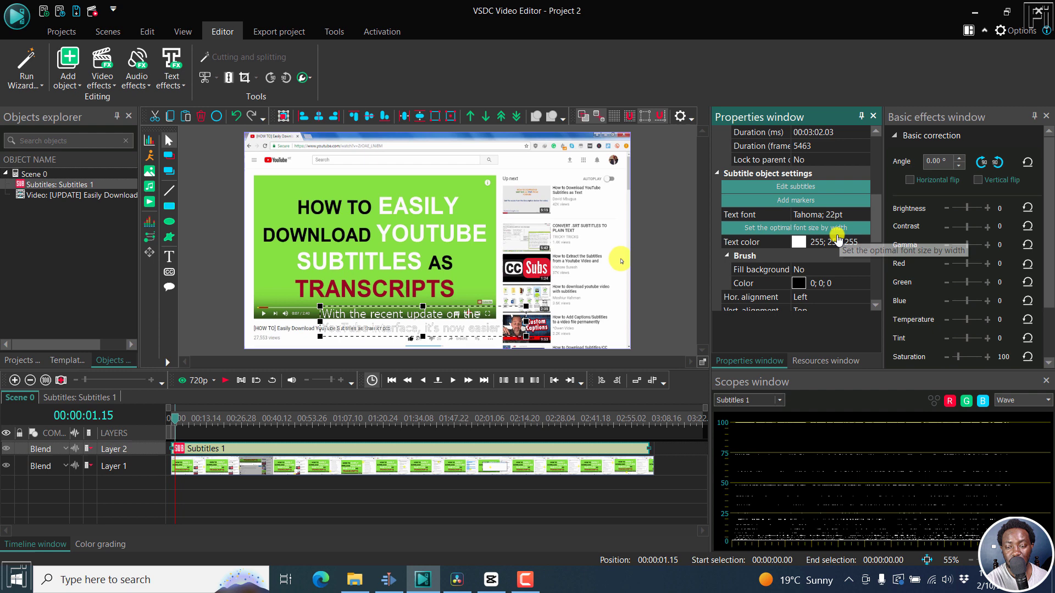
Set the subtitles' Fill background to Yes and check later captions around 30 seconds.
{"action": "left_click", "coordinate": [805, 269]}
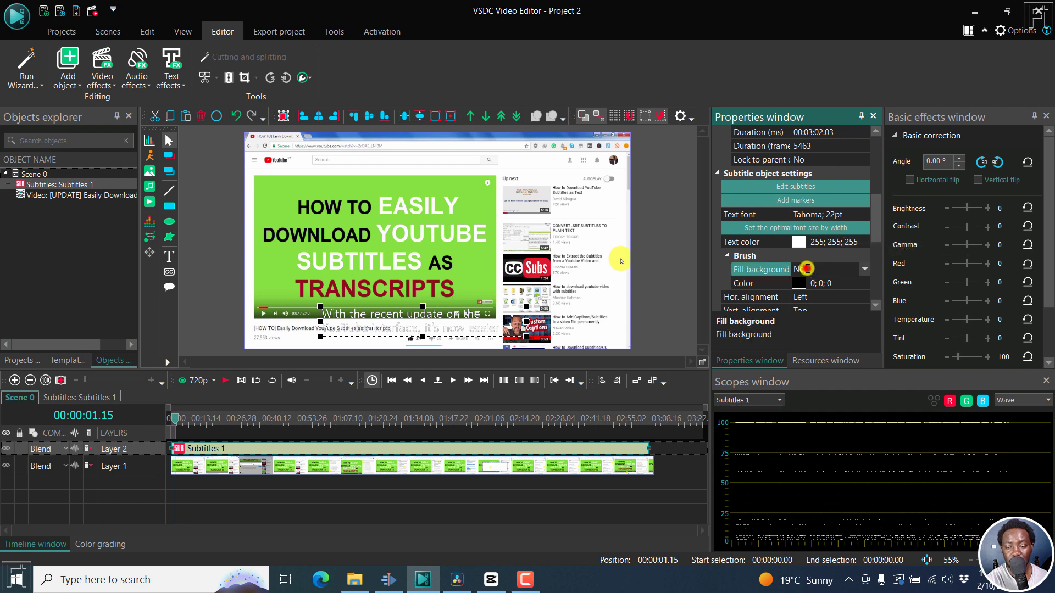
{"action": "left_click", "coordinate": [868, 270]}
{"action": "left_click", "coordinate": [811, 284]}
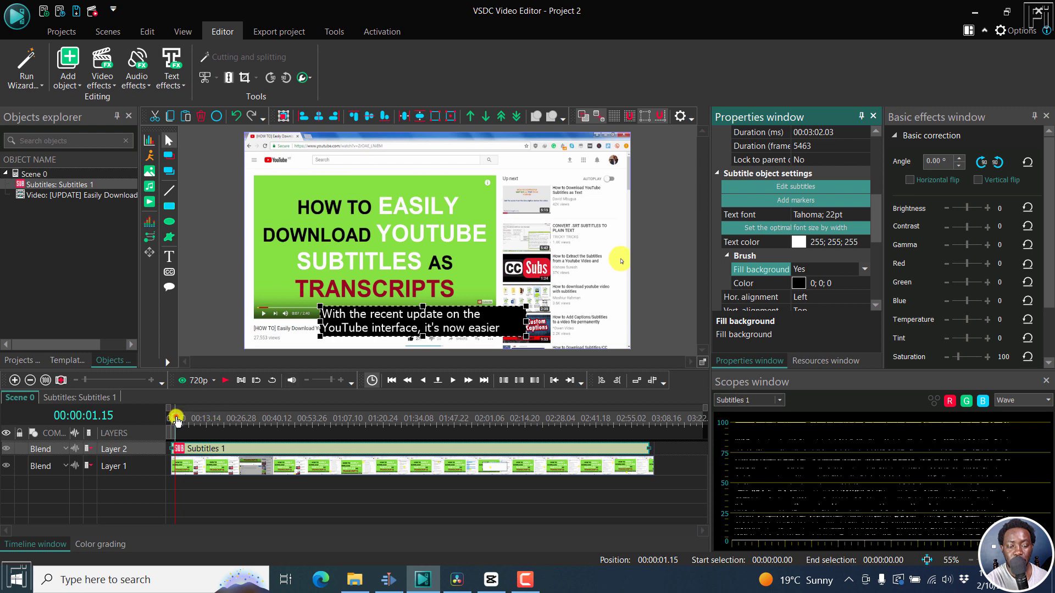
{"action": "left_click_drag", "start_coordinate": [176, 420], "coordinate": [218, 419]}
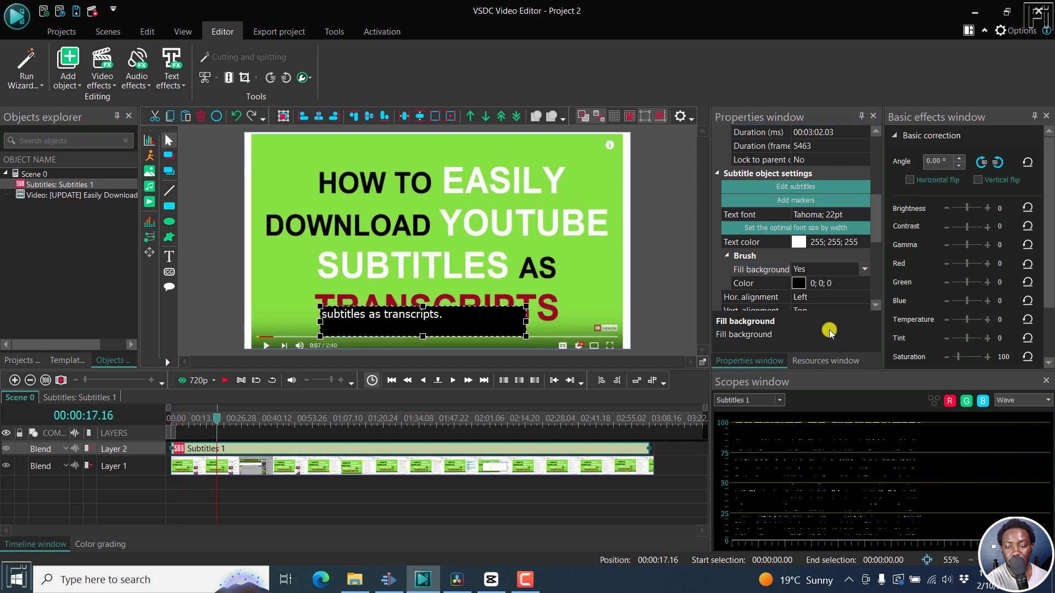
{"action": "left_click_drag", "start_coordinate": [879, 222], "coordinate": [879, 284]}
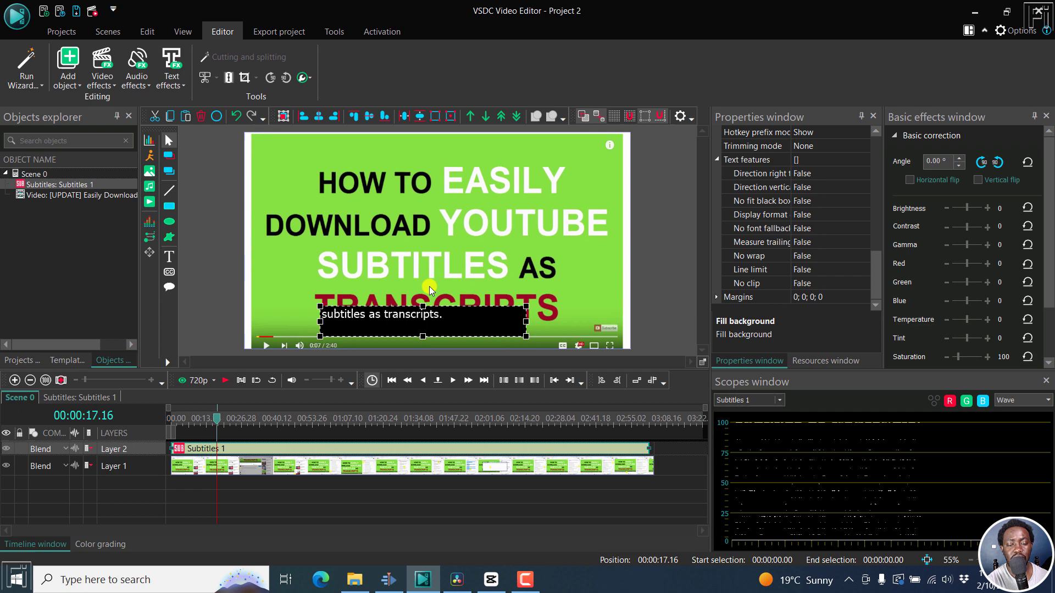
{"action": "left_click", "coordinate": [687, 448]}
{"action": "left_click", "coordinate": [252, 413]}
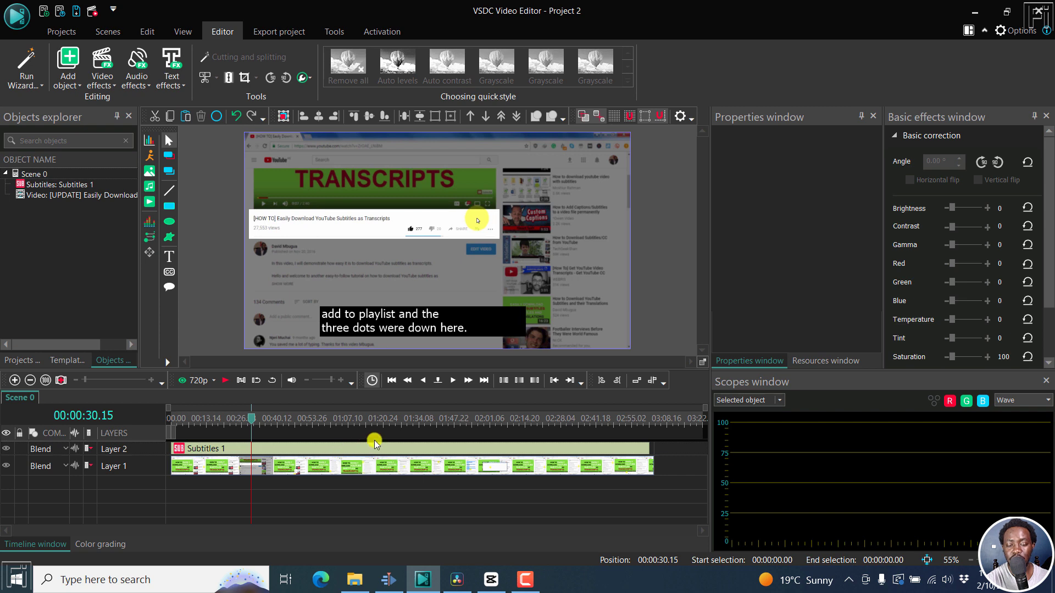
Bring DaVinci Resolve's Untitled Project with the tutorial video and subtitle file to the front.
{"action": "left_click", "coordinate": [455, 581]}
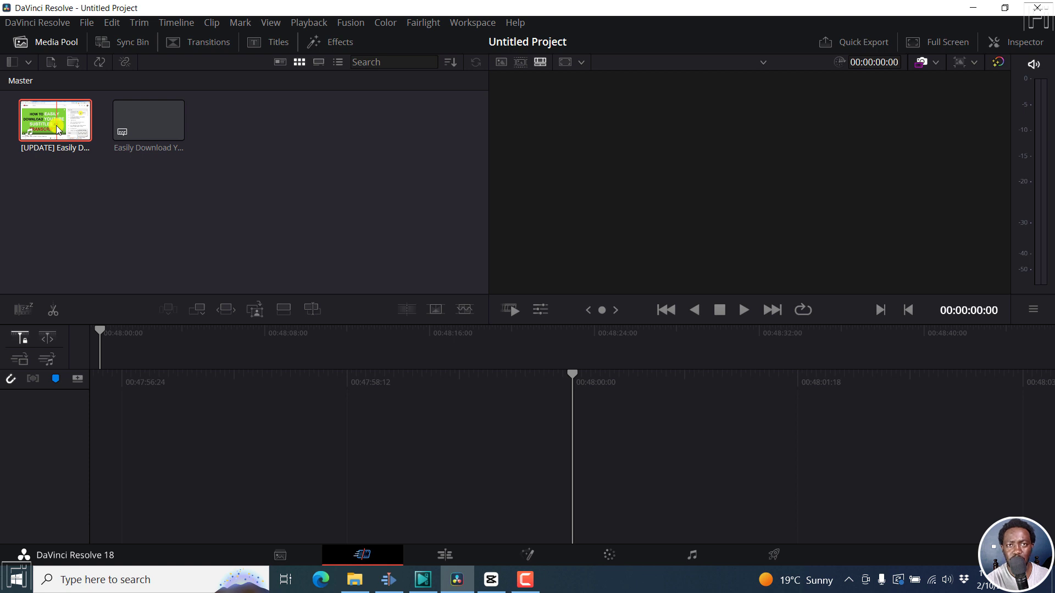
Create Timeline 1 from the tutorial clip and add the subtitle file onto it in the Edit page.
{"action": "right_click", "coordinate": [57, 129]}
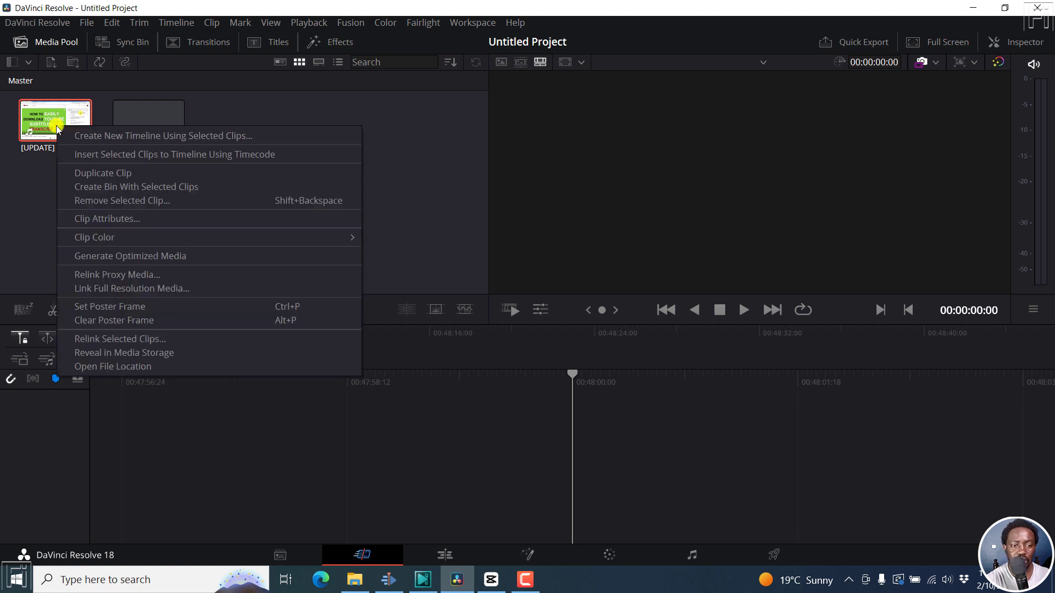
{"action": "left_click", "coordinate": [88, 135]}
{"action": "left_click", "coordinate": [642, 341]}
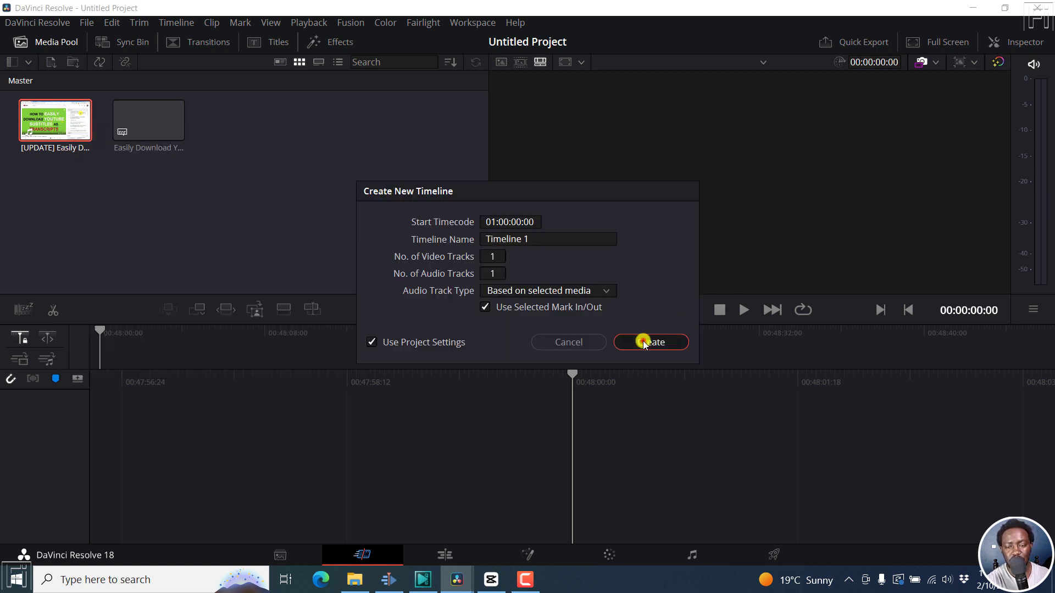
{"action": "left_click", "coordinate": [442, 555]}
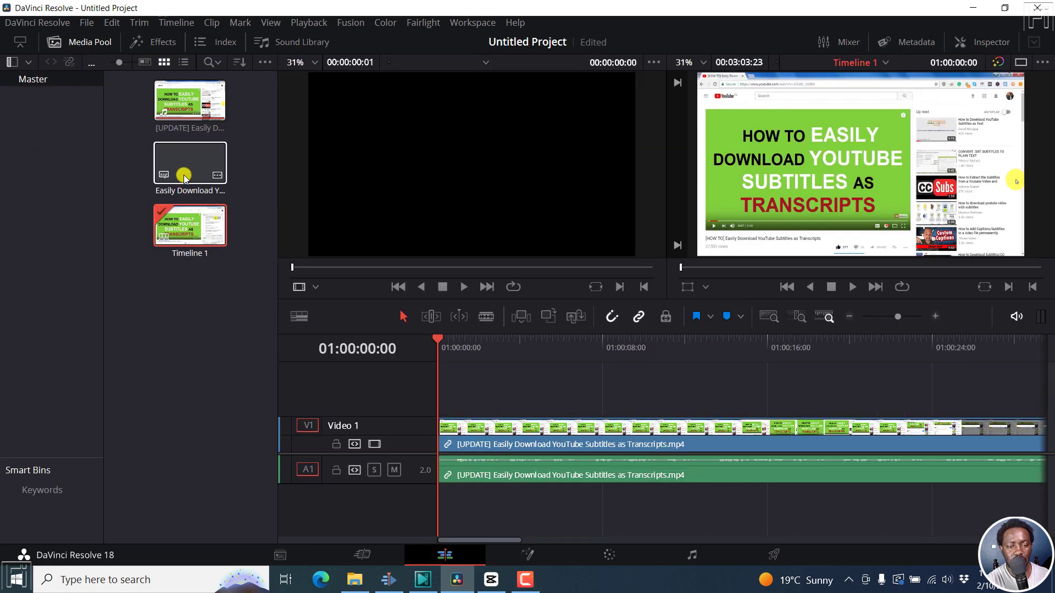
{"action": "left_click_drag", "start_coordinate": [192, 172], "coordinate": [453, 400]}
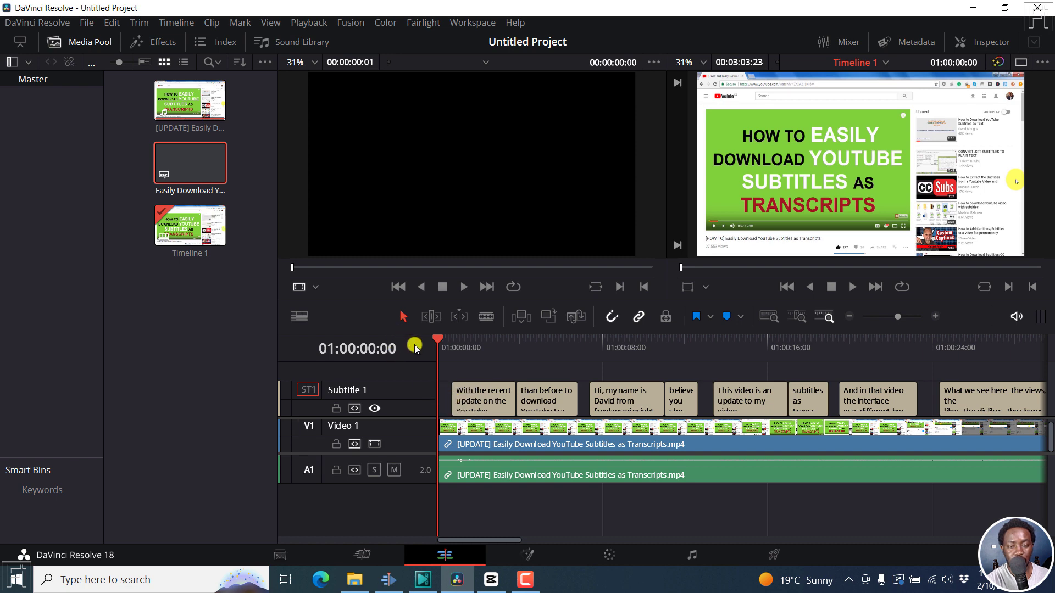
Play the timeline, zoom to review the captions, and select the first subtitle clip.
{"action": "key", "text": "space"}
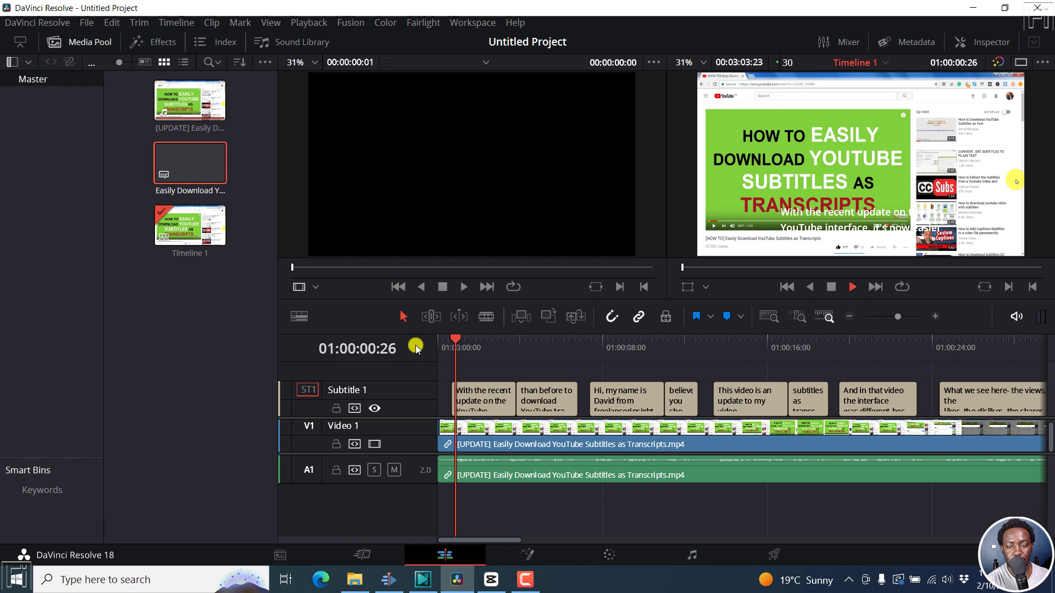
{"action": "key", "text": "space"}
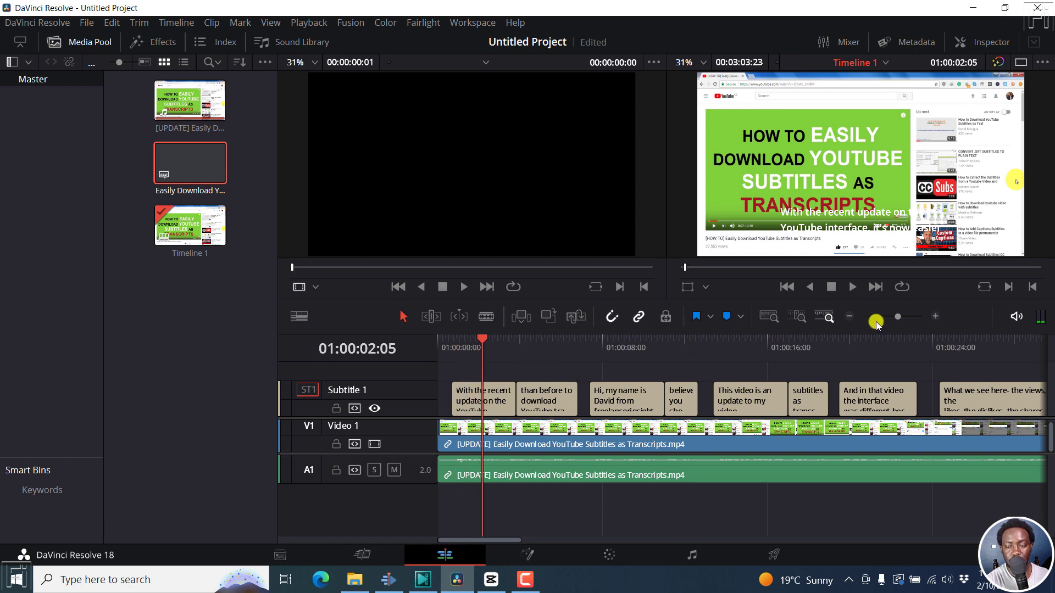
{"action": "left_click", "coordinate": [847, 317]}
{"action": "left_click", "coordinate": [848, 317]}
{"action": "left_click", "coordinate": [848, 317]}
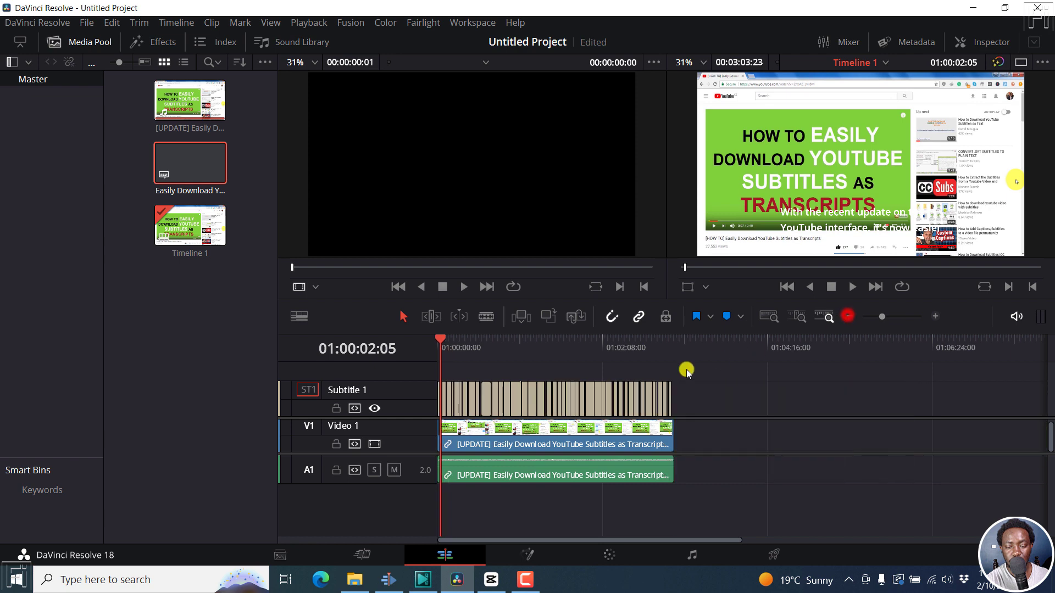
{"action": "double_click", "coordinate": [519, 392]}
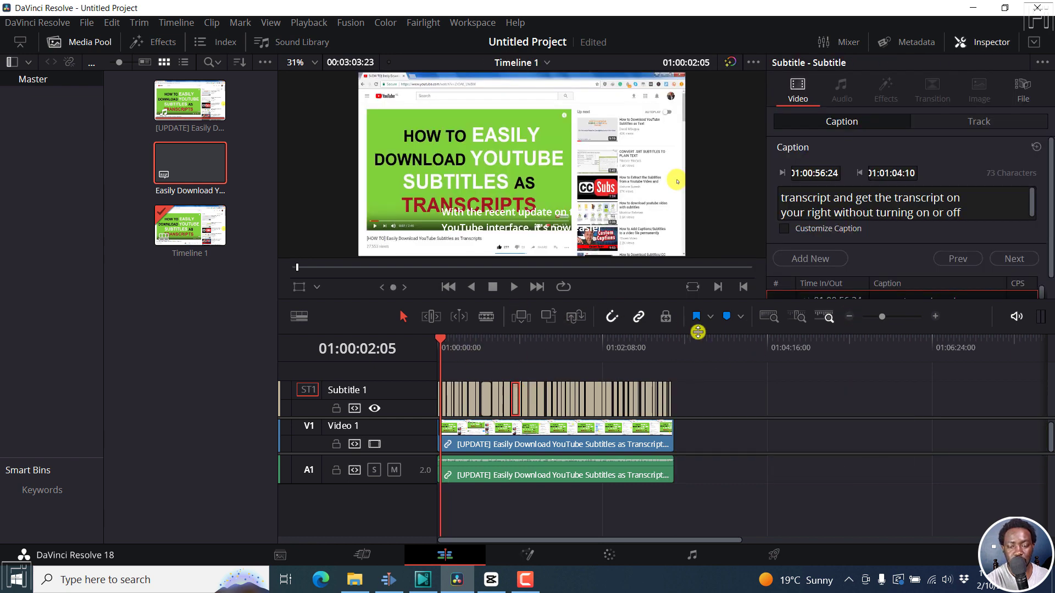
{"action": "left_click", "coordinate": [934, 317]}
{"action": "left_click", "coordinate": [934, 317]}
{"action": "left_click", "coordinate": [934, 317]}
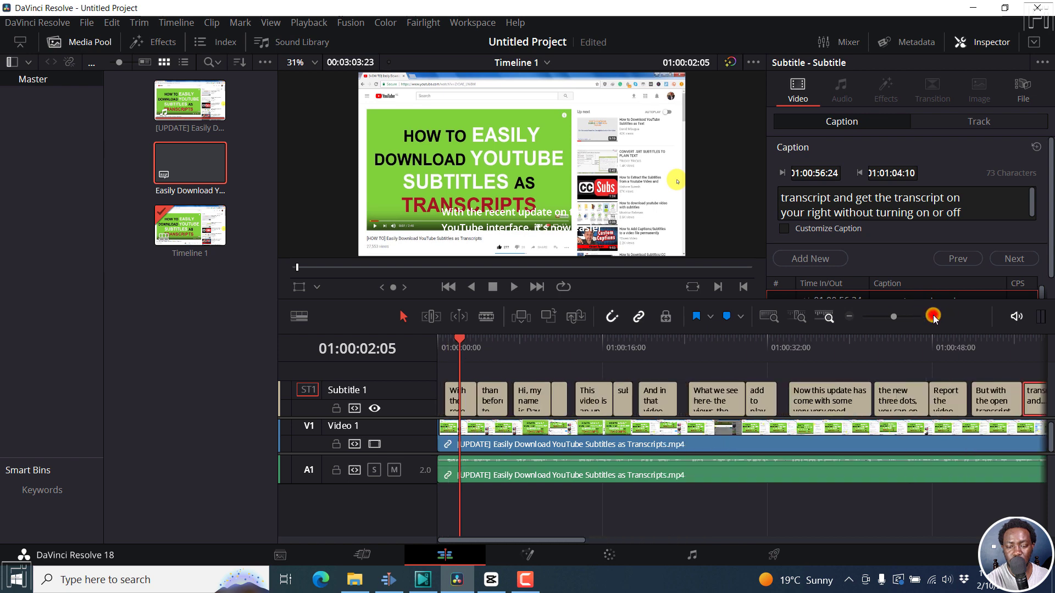
{"action": "left_click", "coordinate": [934, 317]}
{"action": "left_click", "coordinate": [479, 394]}
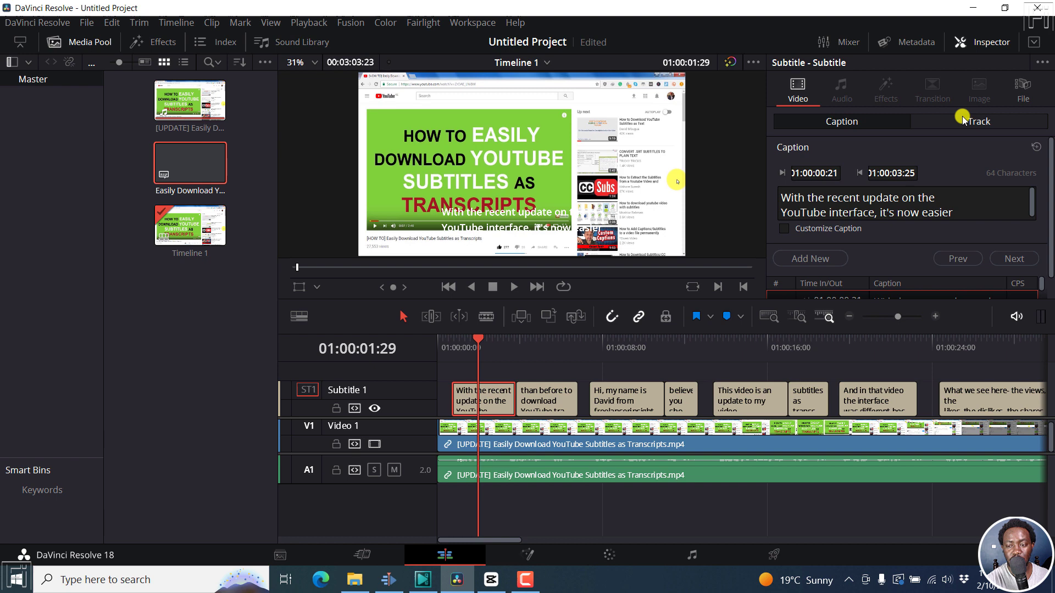
In the Subtitle 1 track style, enable the dark Background box and centre Alignment.
{"action": "left_click", "coordinate": [880, 120]}
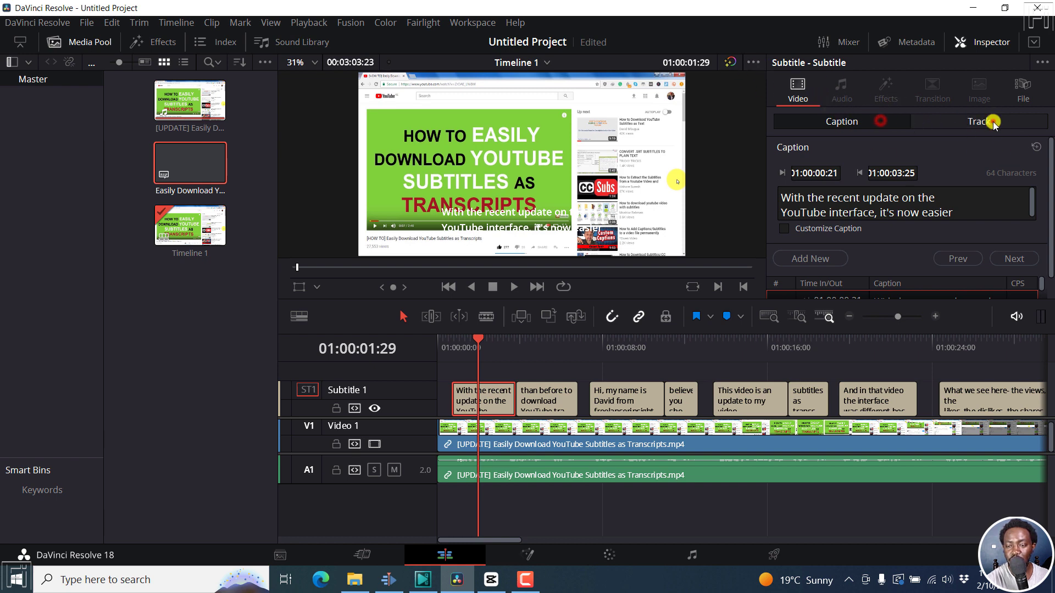
{"action": "left_click", "coordinate": [993, 122]}
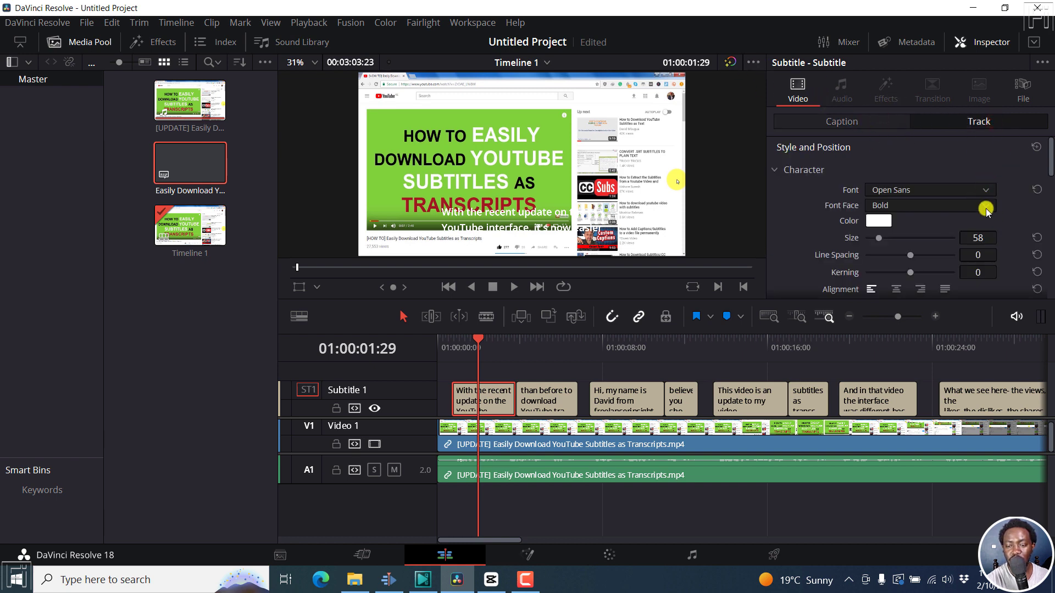
{"action": "mouse_move", "coordinate": [1050, 159]}
{"action": "left_mouse_down"}
{"action": "mouse_move", "coordinate": [1049, 177]}
{"action": "mouse_move", "coordinate": [1050, 147]}
{"action": "mouse_move", "coordinate": [1049, 186]}
{"action": "left_mouse_up"}
{"action": "scroll", "coordinate": [941, 245], "scroll_direction": "down", "scroll_amount": 5}
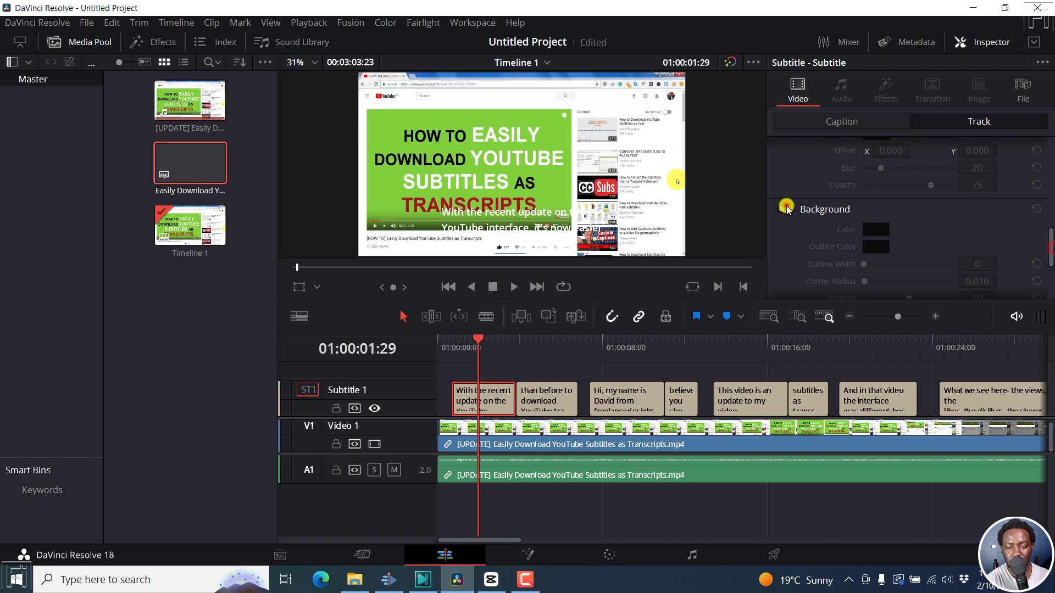
{"action": "left_click", "coordinate": [786, 209]}
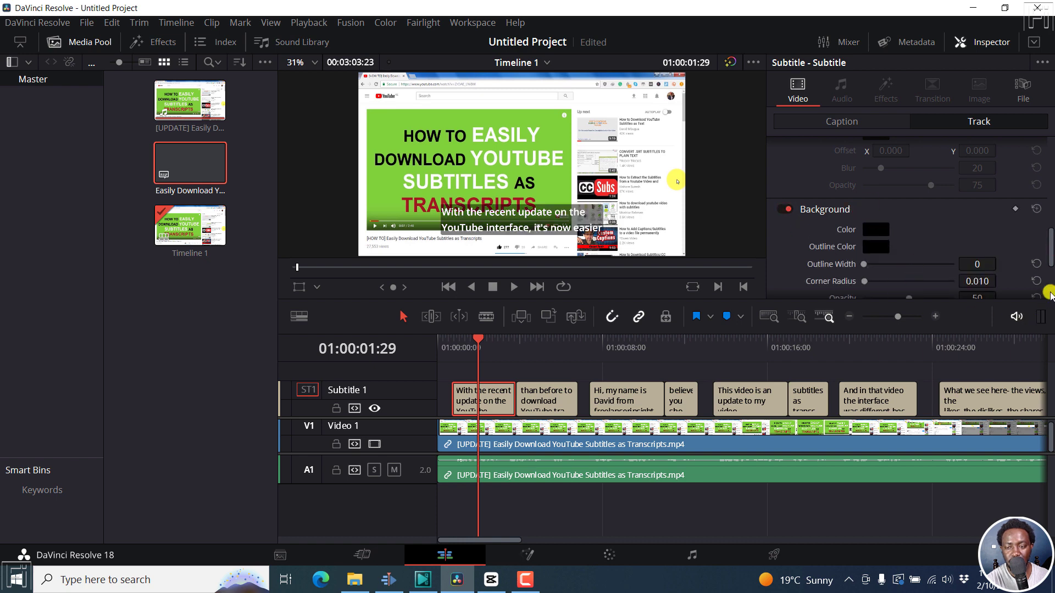
{"action": "left_click_drag", "start_coordinate": [1050, 242], "coordinate": [1050, 158]}
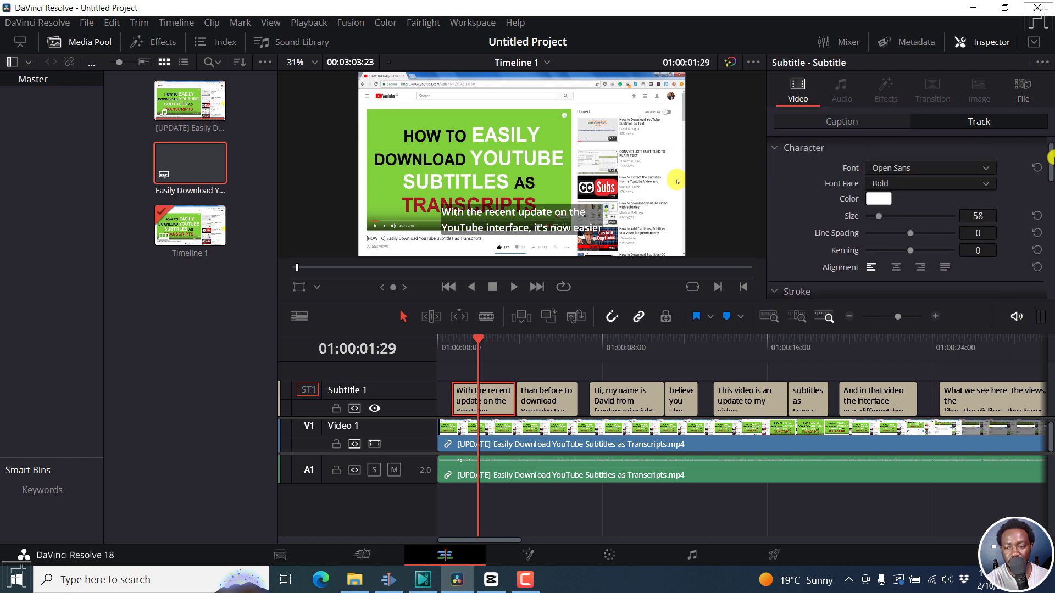
{"action": "left_click", "coordinate": [896, 268]}
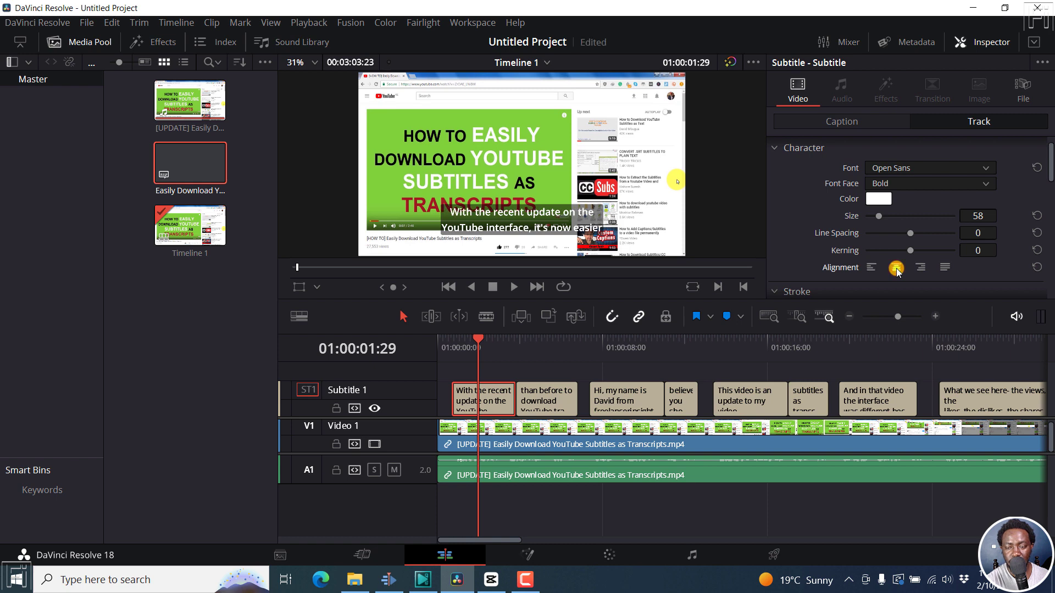
Scrub through later subtitles up to 'This video is an update' to check the centred captions.
{"action": "left_click", "coordinate": [536, 337]}
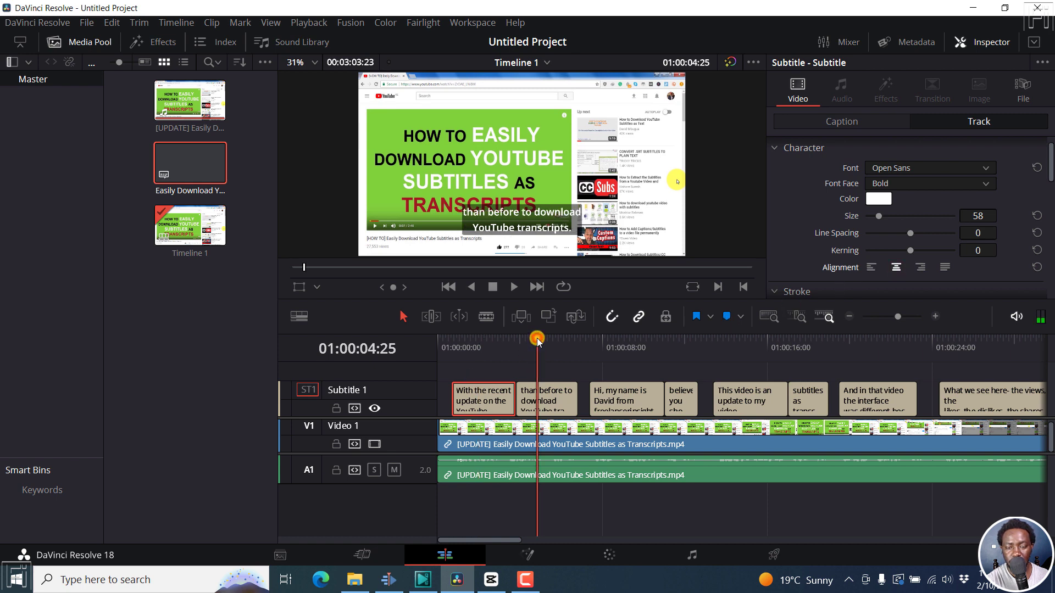
{"action": "left_click", "coordinate": [625, 339]}
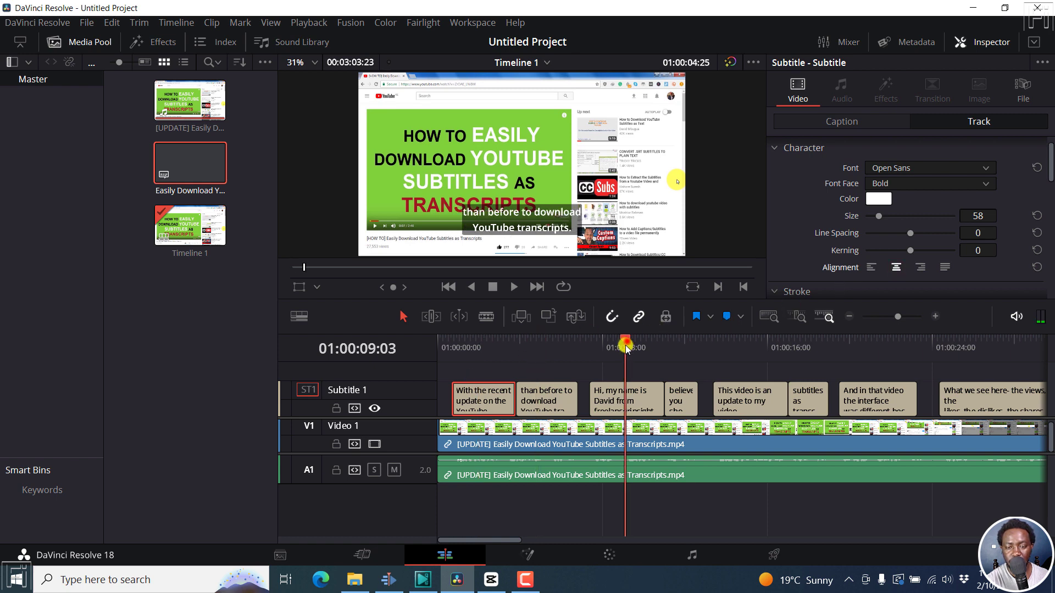
{"action": "left_click", "coordinate": [679, 340]}
{"action": "left_click", "coordinate": [745, 340]}
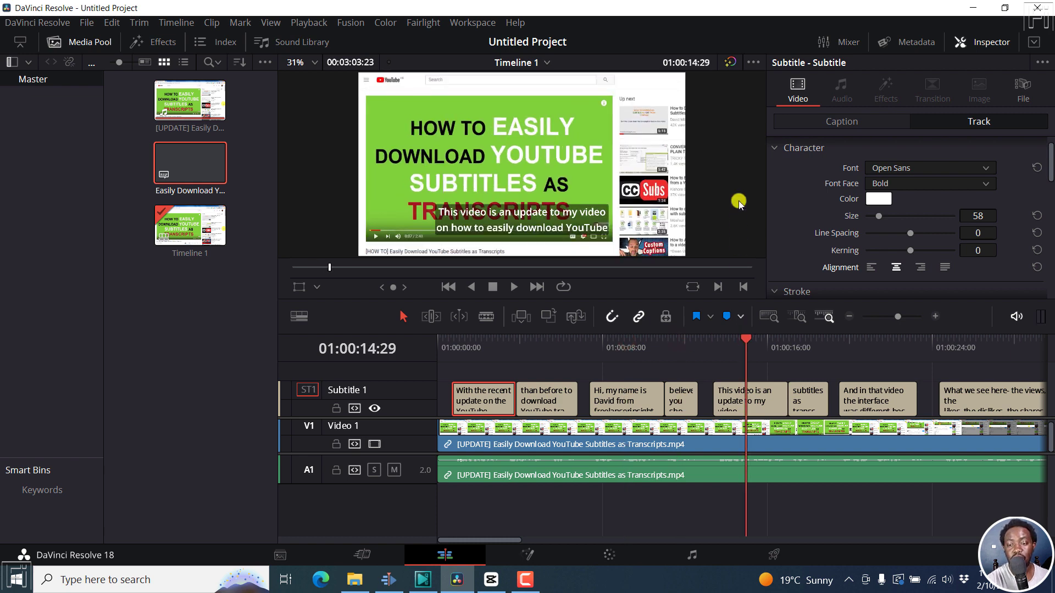
Show the first caption 'With the recent update…' again, running 01:00:00:21 to 01:00:03:25.
{"action": "left_click", "coordinate": [851, 120]}
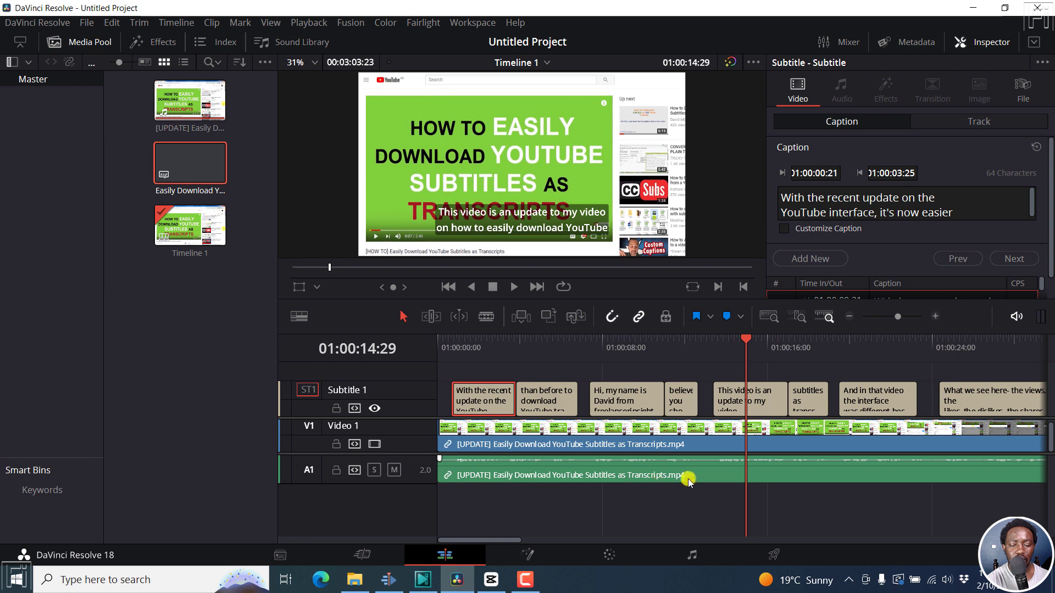
In CapCut, import the YouTube subtitles tutorial MP4 and add it to the timeline.
{"action": "left_click", "coordinate": [493, 580]}
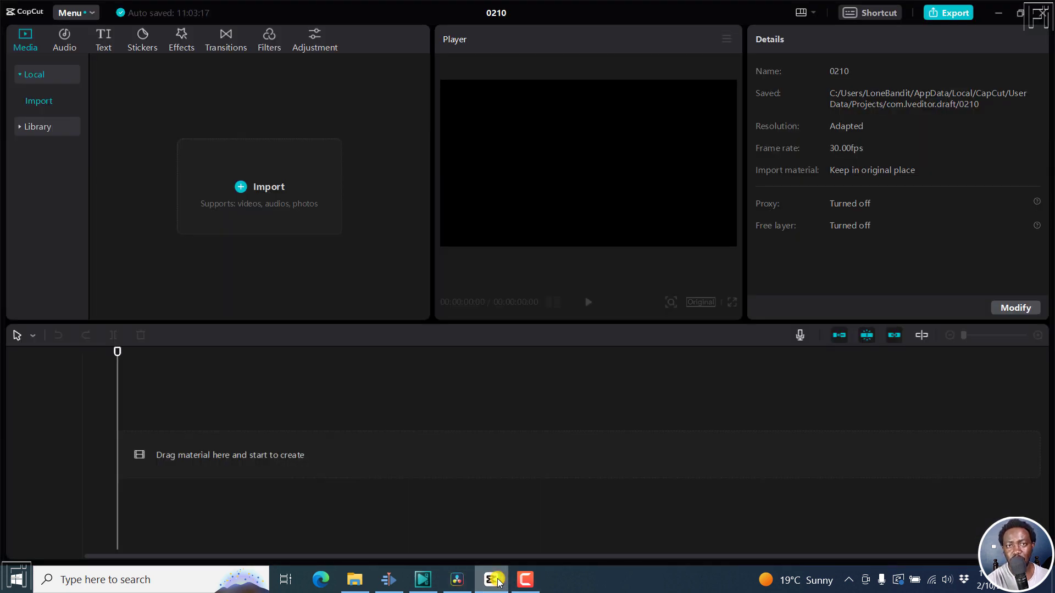
{"action": "left_click", "coordinate": [247, 199]}
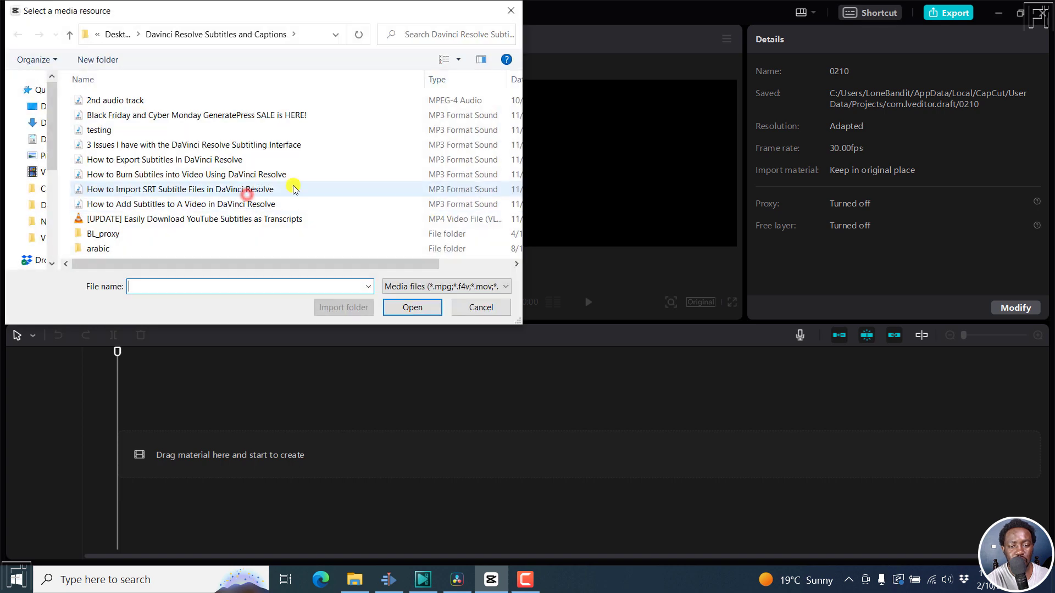
{"action": "left_click", "coordinate": [205, 219]}
{"action": "left_click", "coordinate": [412, 307]}
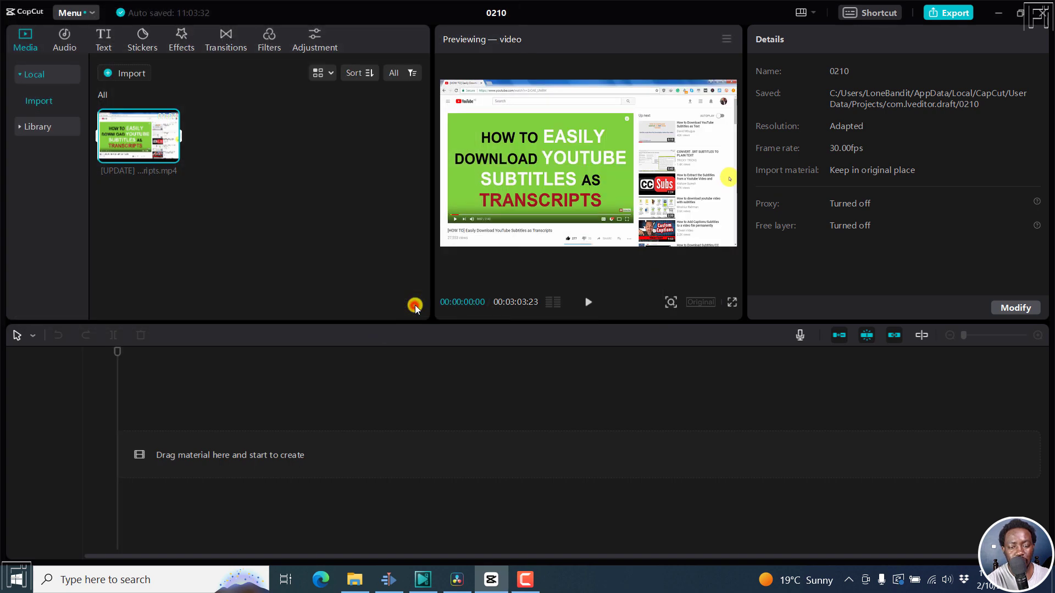
{"action": "left_click", "coordinate": [170, 155]}
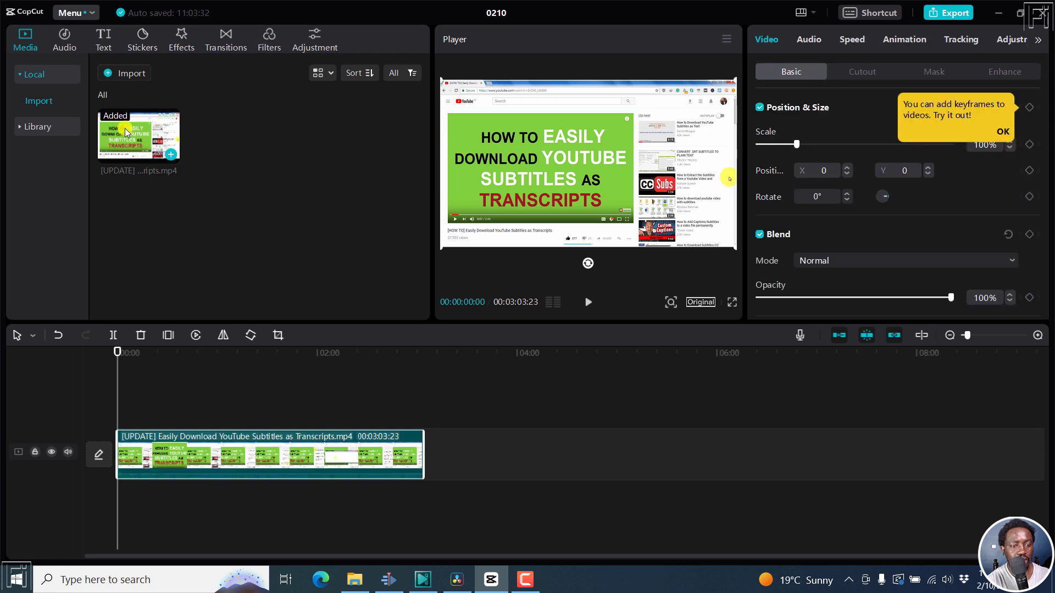
Import the 'Easily Download YouTube Subtitles as Transcripts' SRT via Local captions and add it to the timeline.
{"action": "left_click", "coordinate": [102, 49]}
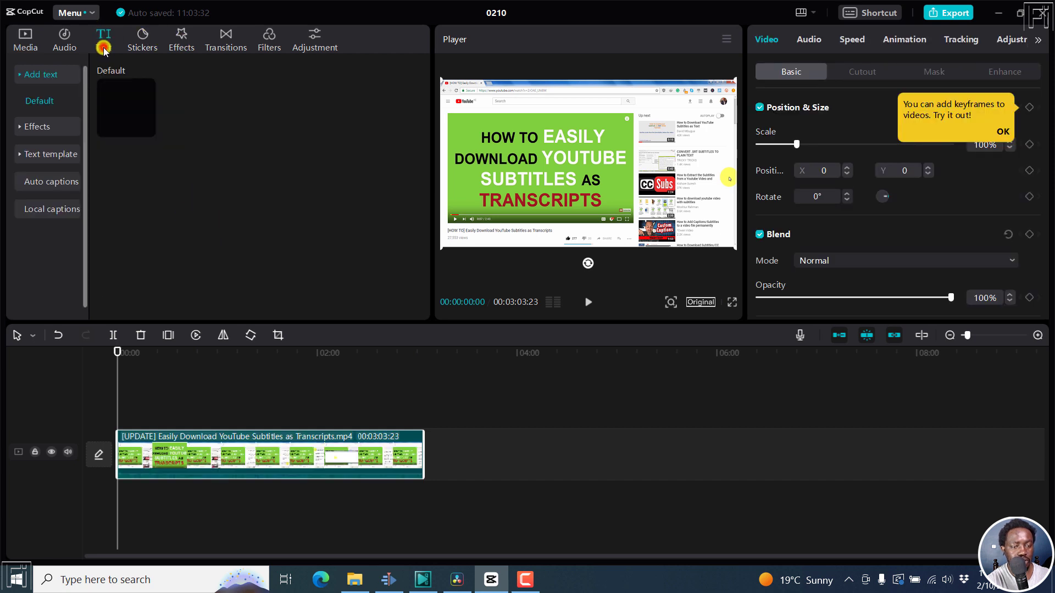
{"action": "left_click", "coordinate": [29, 209]}
{"action": "left_click", "coordinate": [272, 195]}
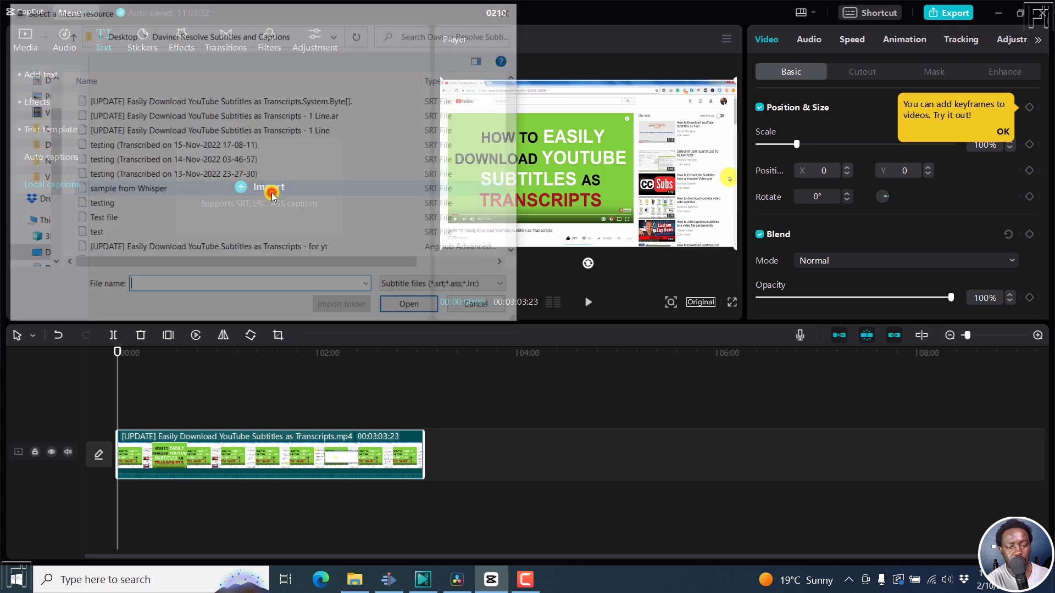
{"action": "left_click_drag", "start_coordinate": [511, 96], "coordinate": [518, 149]}
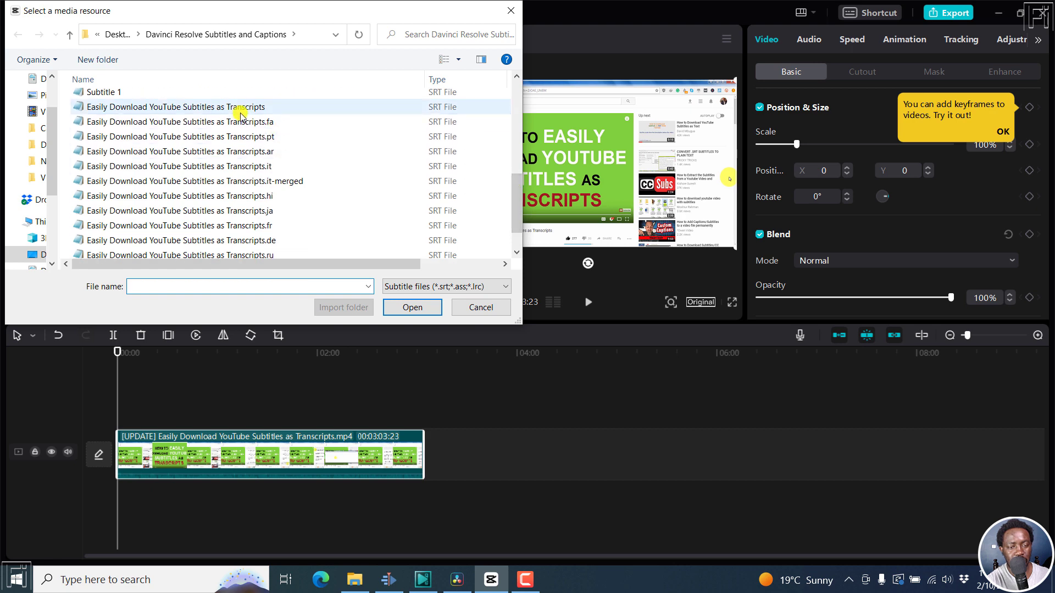
{"action": "left_click", "coordinate": [239, 109]}
{"action": "left_click", "coordinate": [409, 307]}
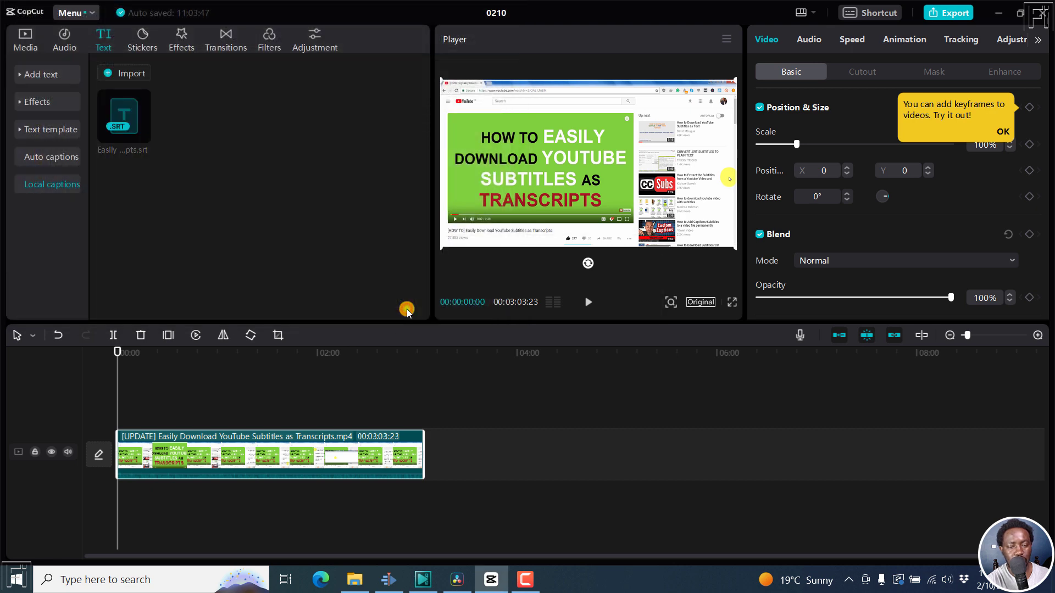
{"action": "left_click", "coordinate": [144, 137]}
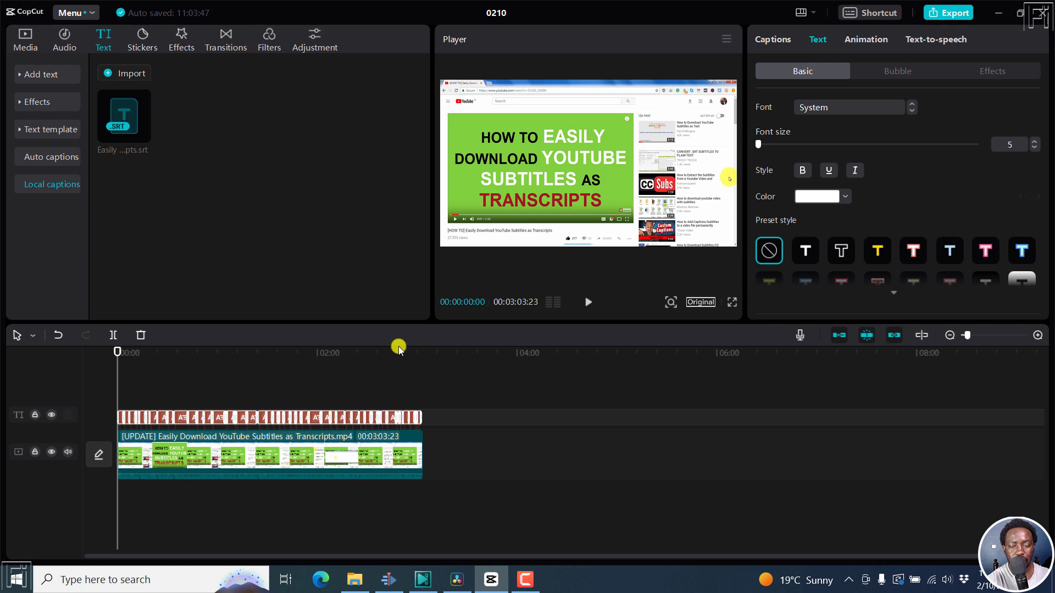
Preview the captions, zoom the timeline to individual clips, and enlarge the video preview.
{"action": "key", "text": "space"}
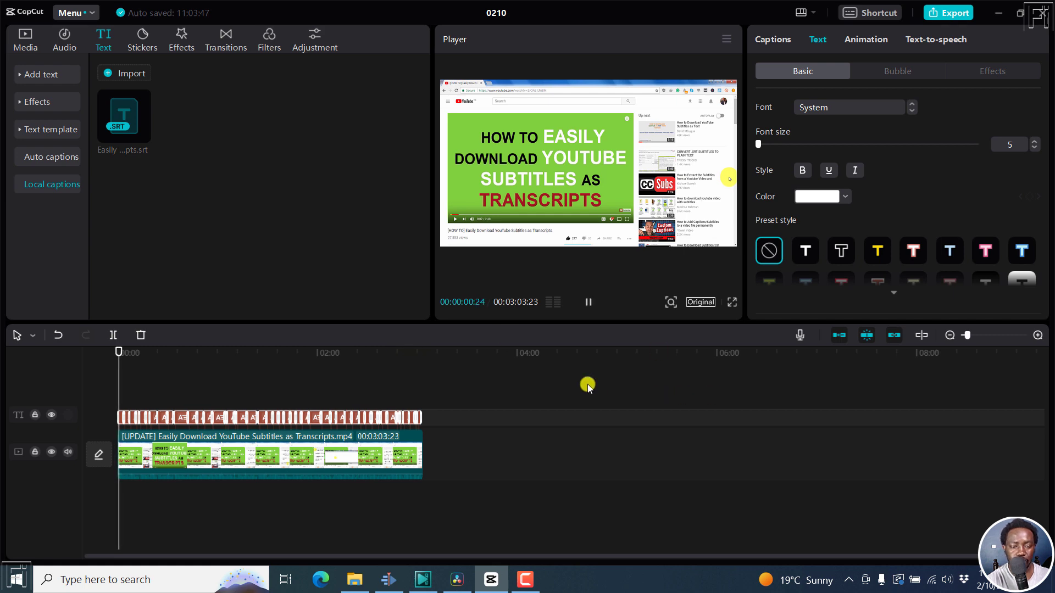
{"action": "key", "text": "space"}
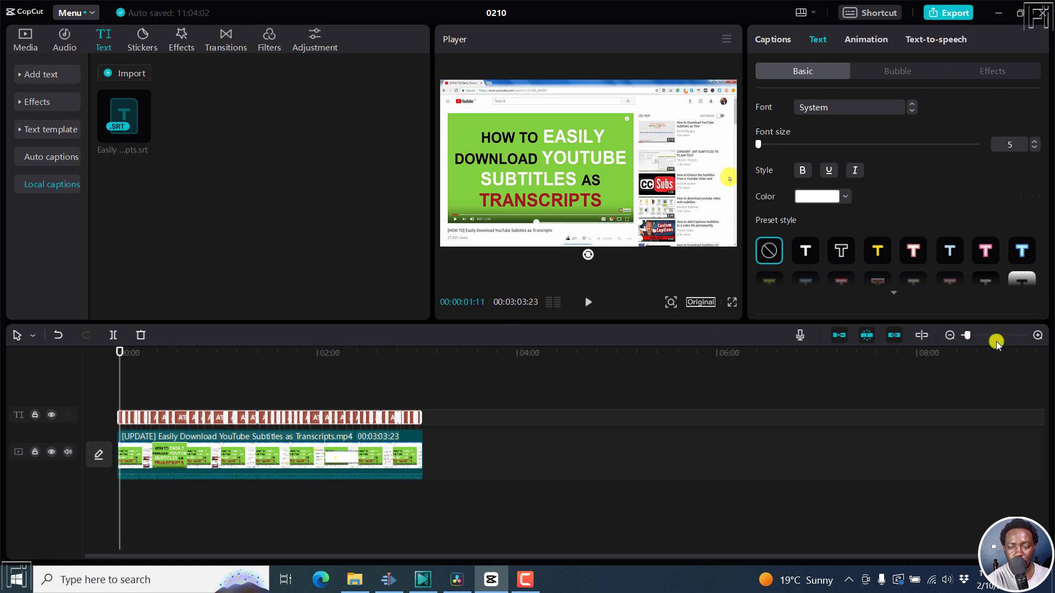
{"action": "left_click", "coordinate": [1037, 335]}
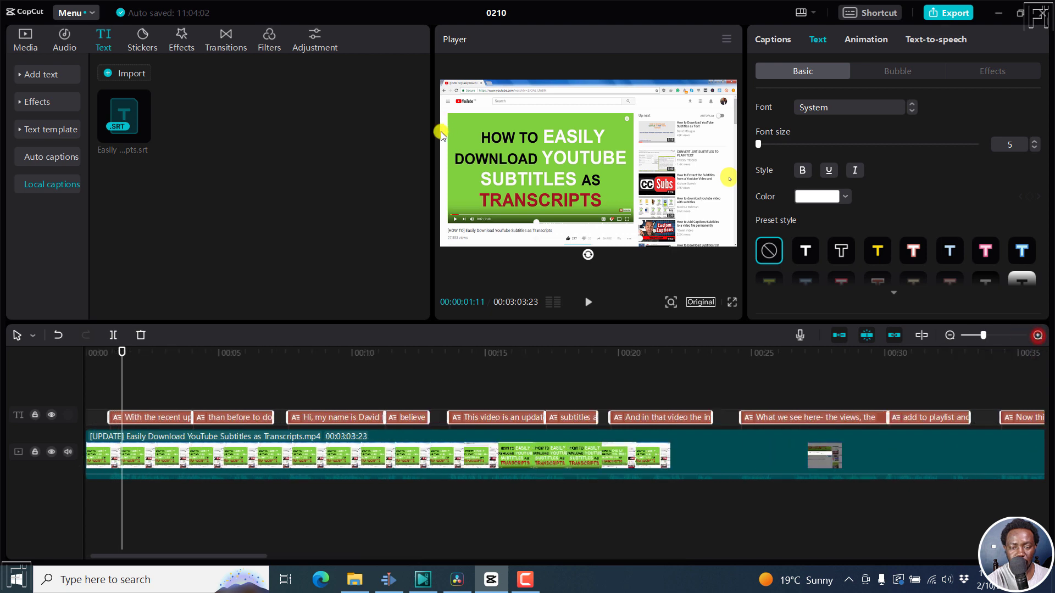
{"action": "left_click_drag", "start_coordinate": [431, 128], "coordinate": [295, 121]}
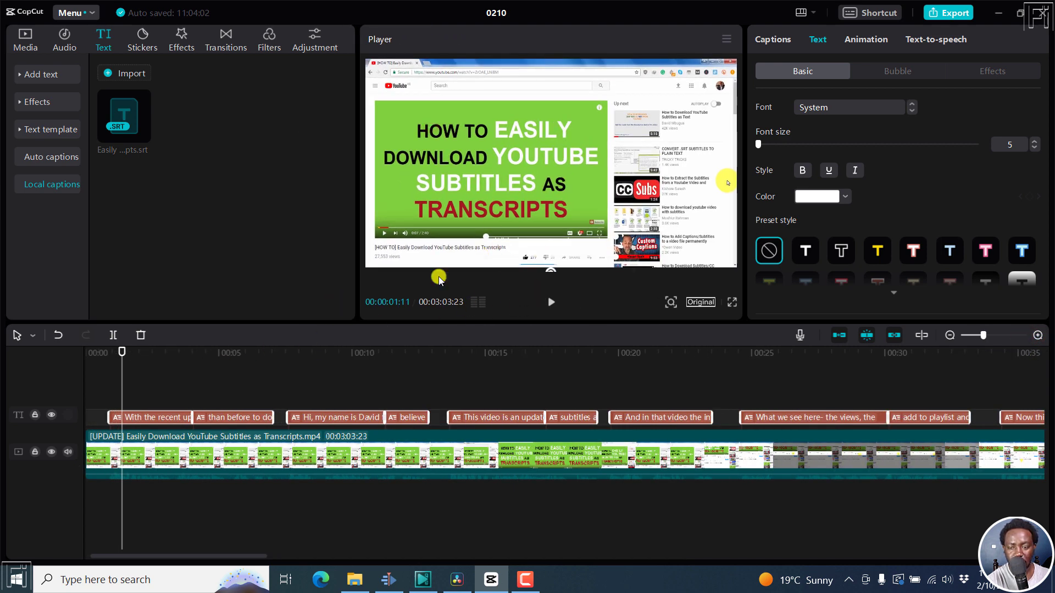
Turn on the caption background and set its colour to black.
{"action": "left_click", "coordinate": [839, 197]}
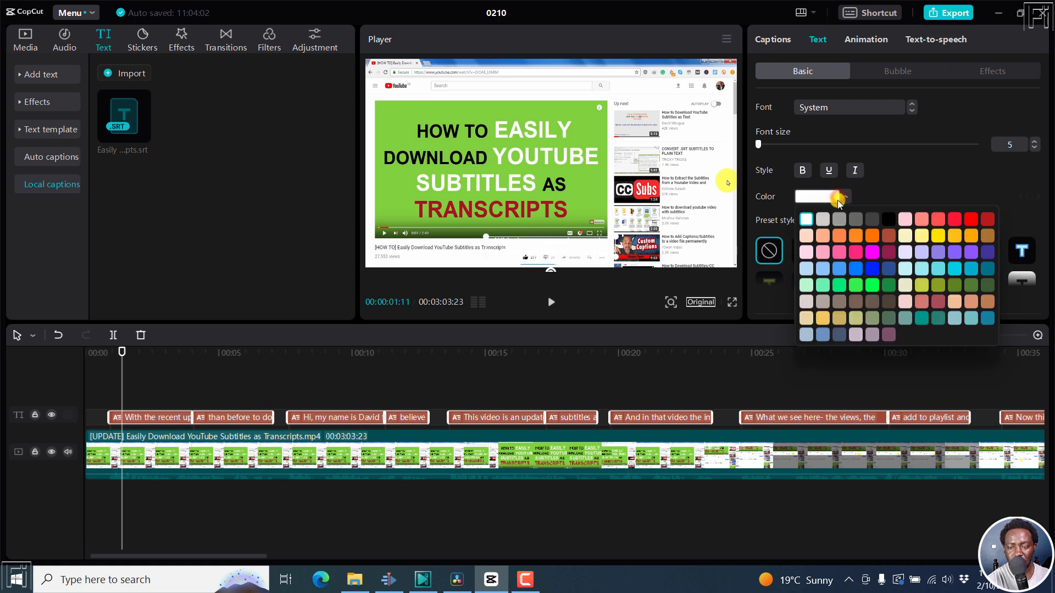
{"action": "left_click", "coordinate": [886, 220]}
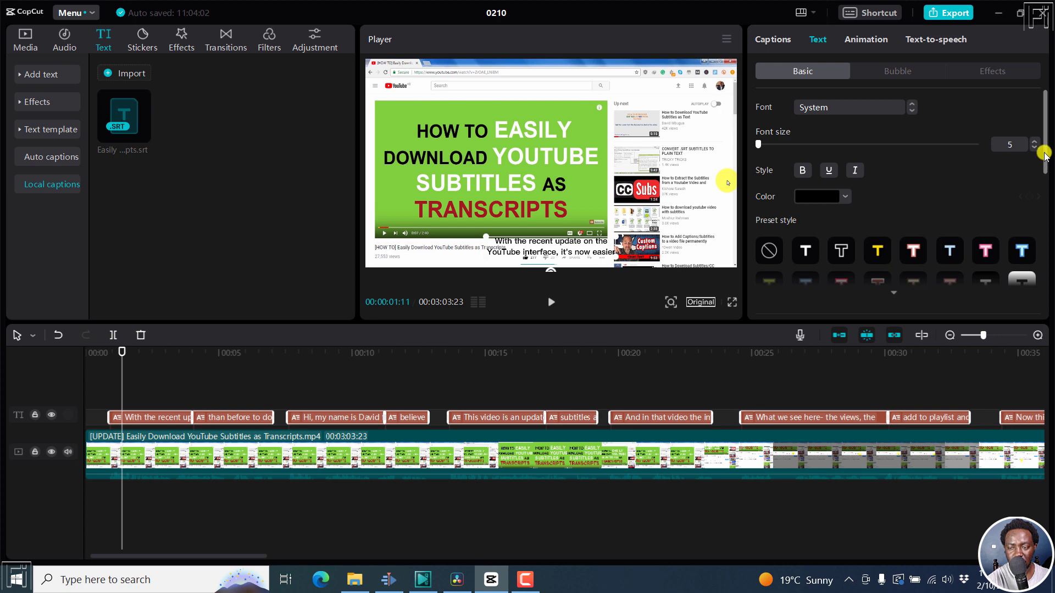
{"action": "scroll", "coordinate": [1047, 165], "scroll_direction": "down", "scroll_amount": 5}
{"action": "scroll", "coordinate": [1047, 231], "scroll_direction": "down", "scroll_amount": 5}
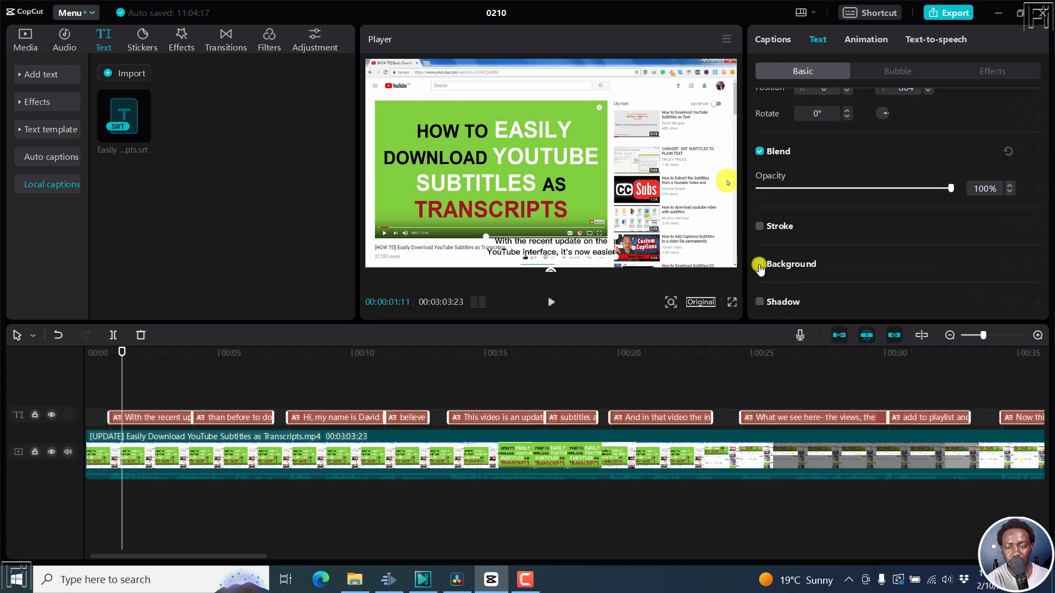
{"action": "left_click", "coordinate": [760, 264]}
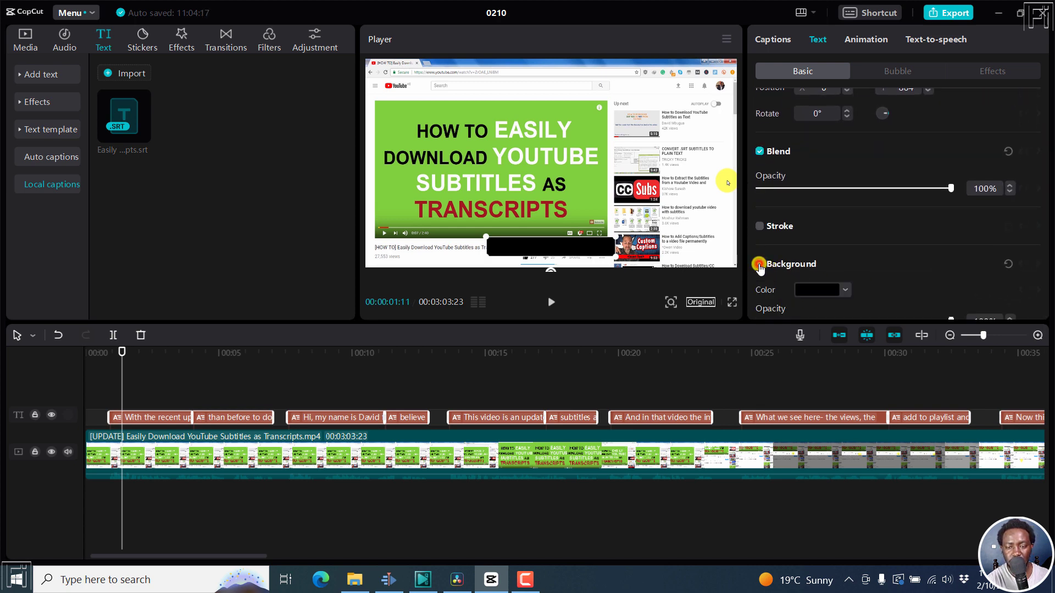
{"action": "left_click", "coordinate": [845, 289]}
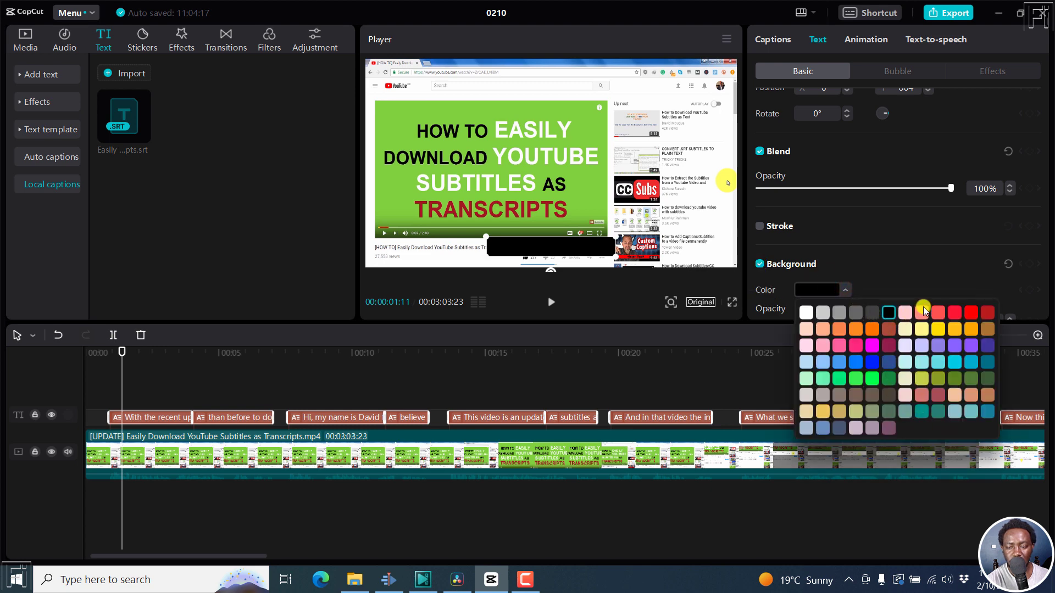
{"action": "left_click", "coordinate": [938, 313]}
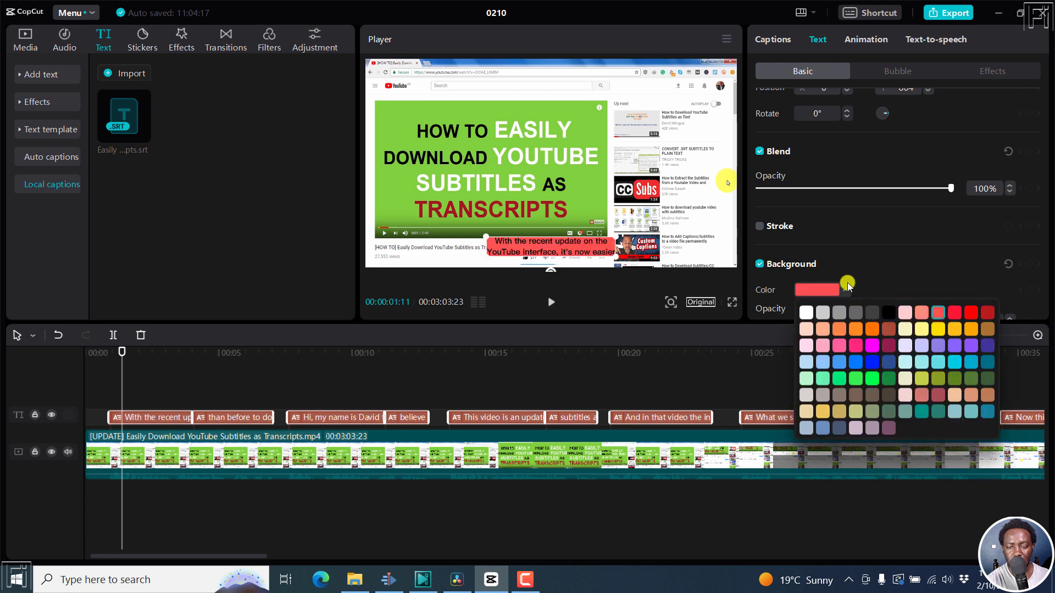
{"action": "left_click", "coordinate": [891, 314]}
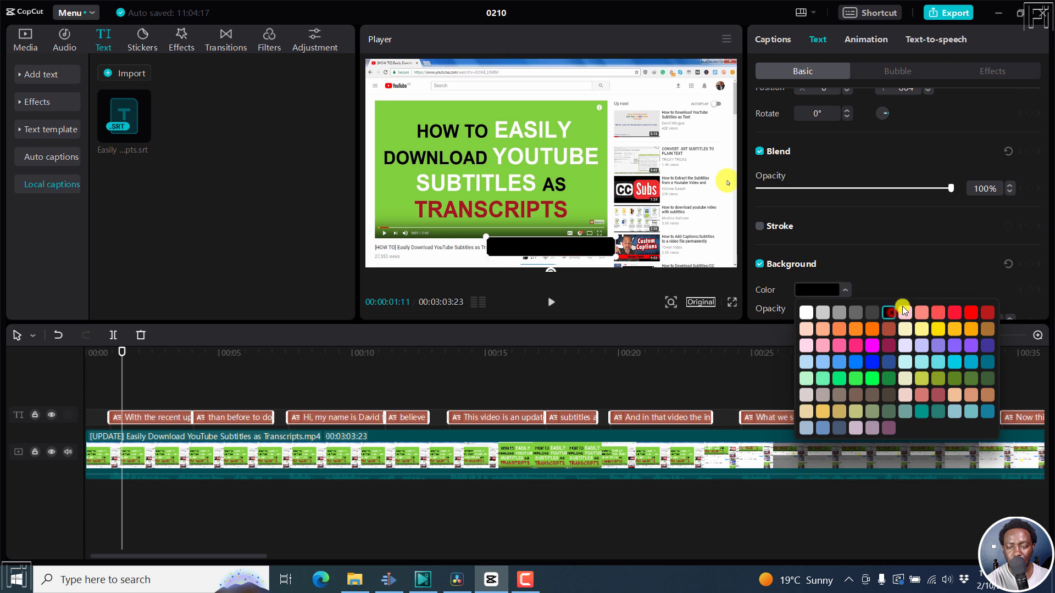
Change the caption text colour to white.
{"action": "left_click_drag", "start_coordinate": [1045, 233], "coordinate": [1050, 149]}
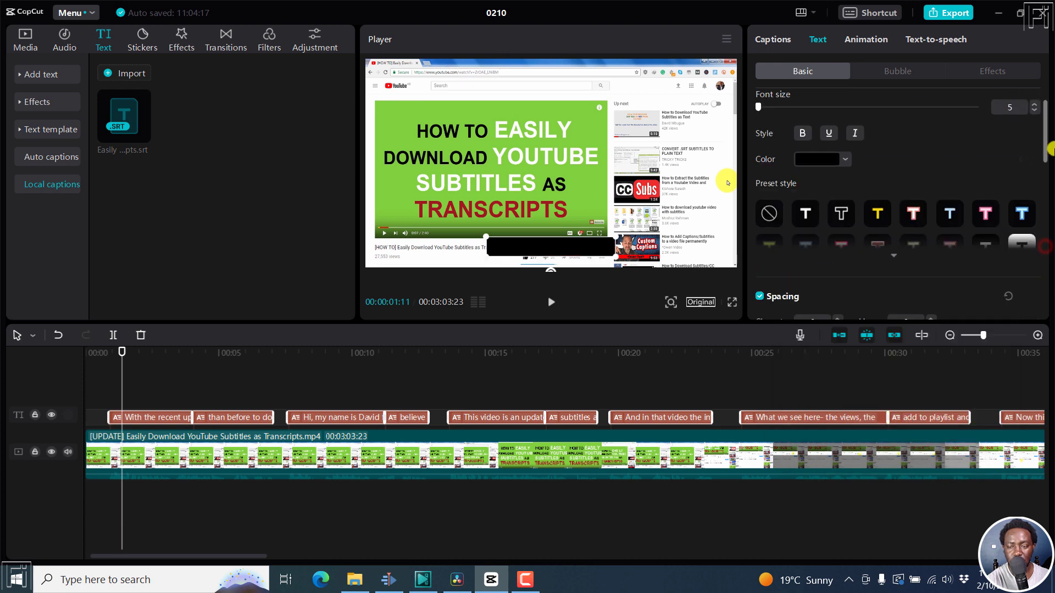
{"action": "left_click", "coordinate": [845, 159]}
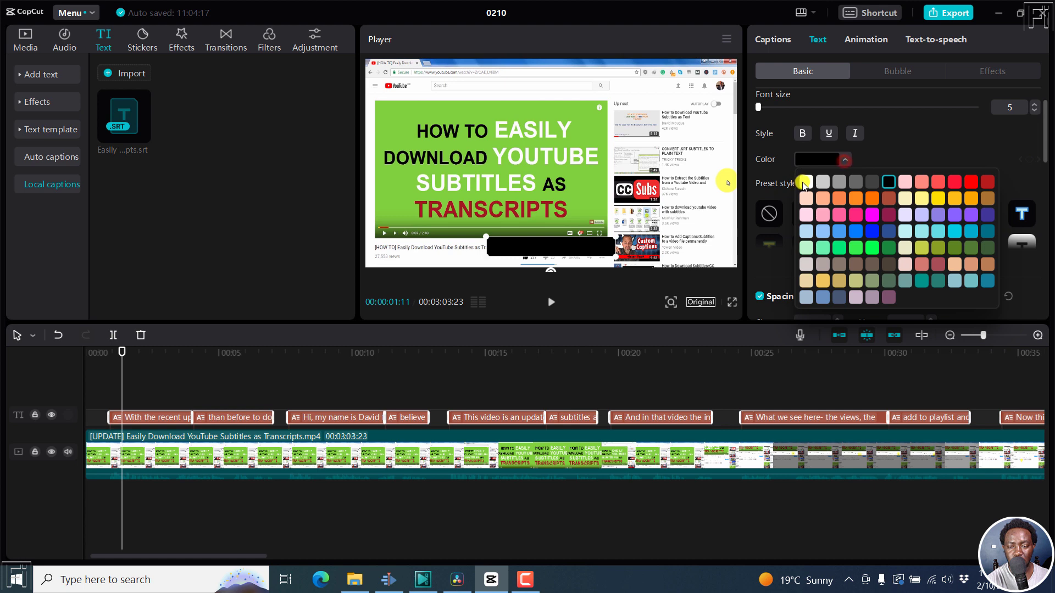
{"action": "left_click", "coordinate": [805, 183]}
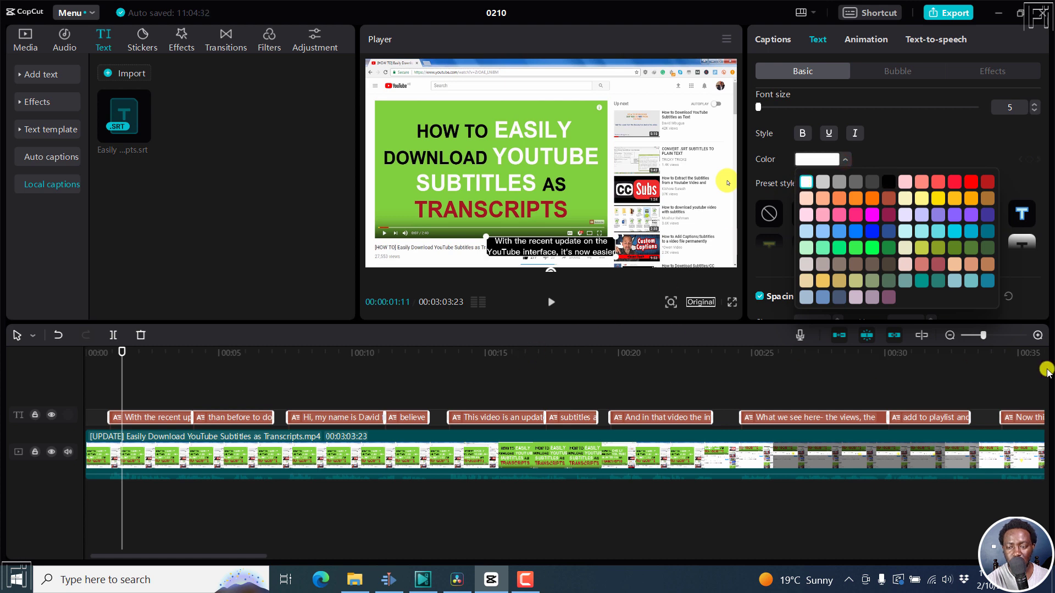
{"action": "left_click", "coordinate": [1008, 385]}
{"action": "left_click", "coordinate": [1007, 385]}
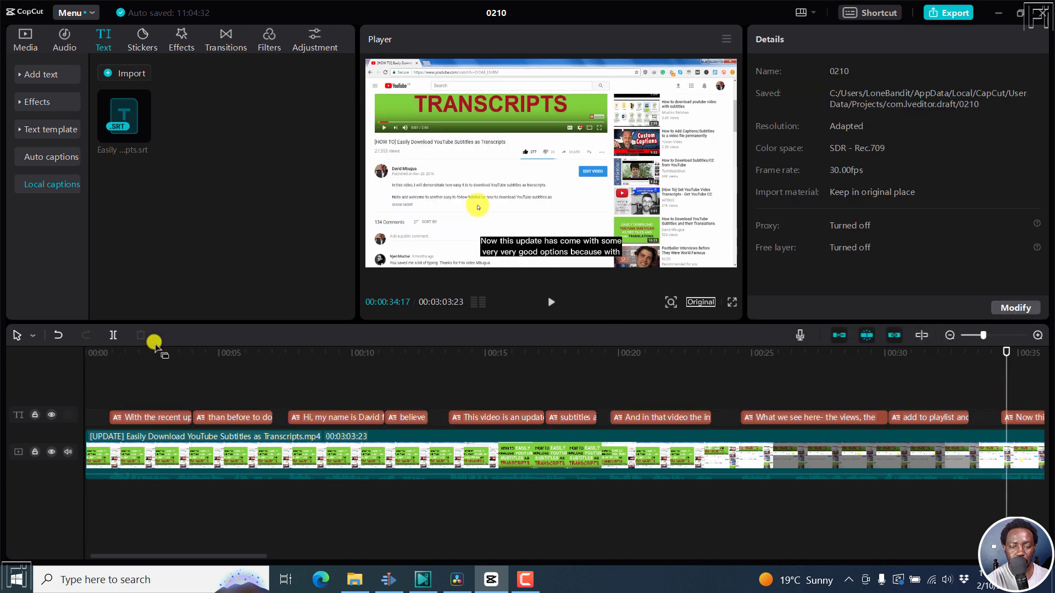
Select the first caption and enlarge all background boxes to 59% height and 55% width.
{"action": "left_click", "coordinate": [123, 360]}
{"action": "key", "text": "space"}
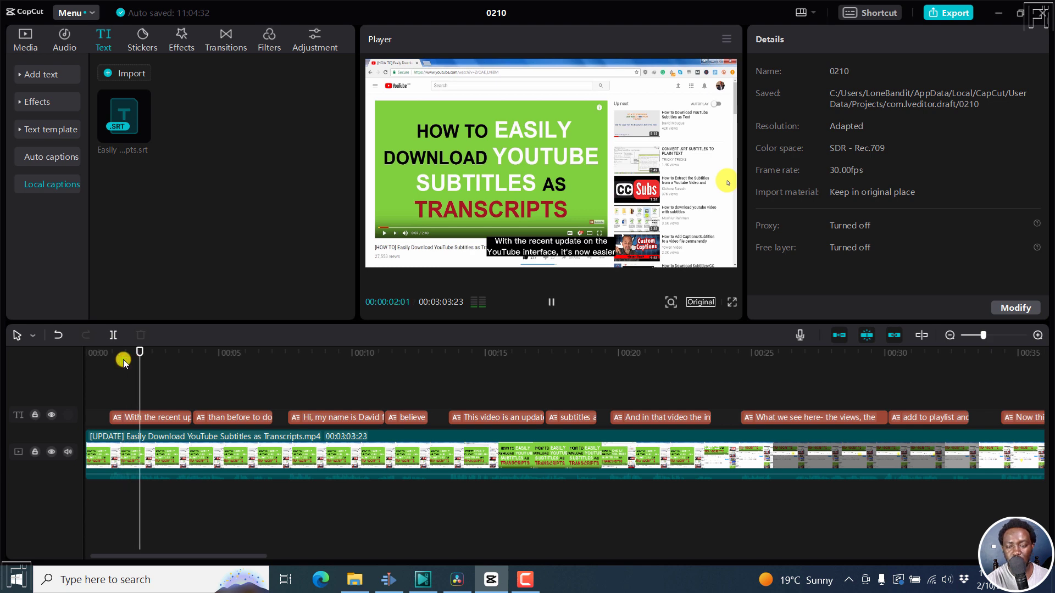
{"action": "key", "text": "space"}
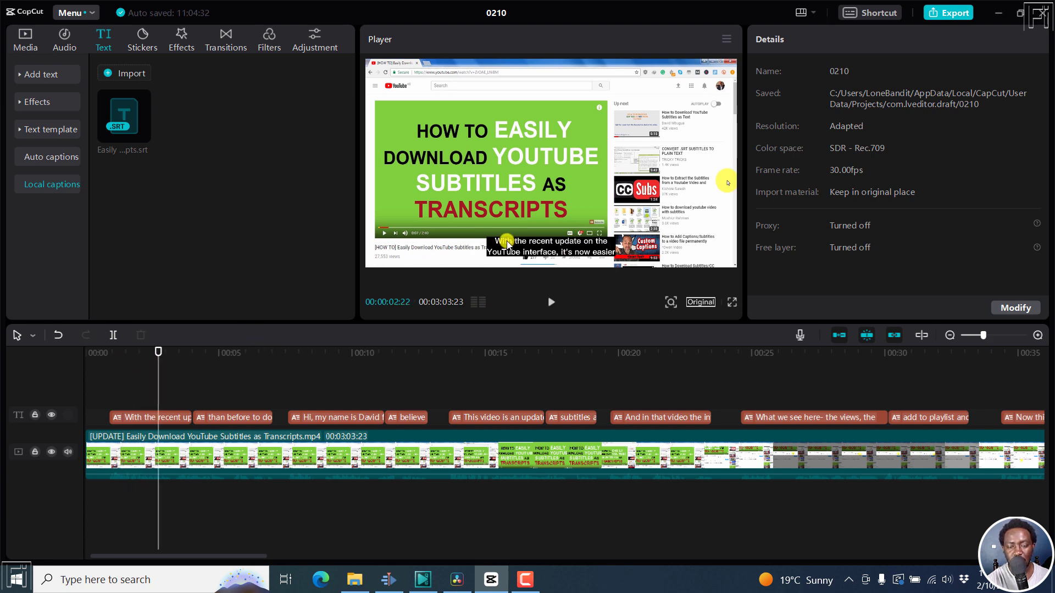
{"action": "left_click", "coordinate": [153, 419]}
{"action": "left_click_drag", "start_coordinate": [1044, 142], "coordinate": [1050, 263]}
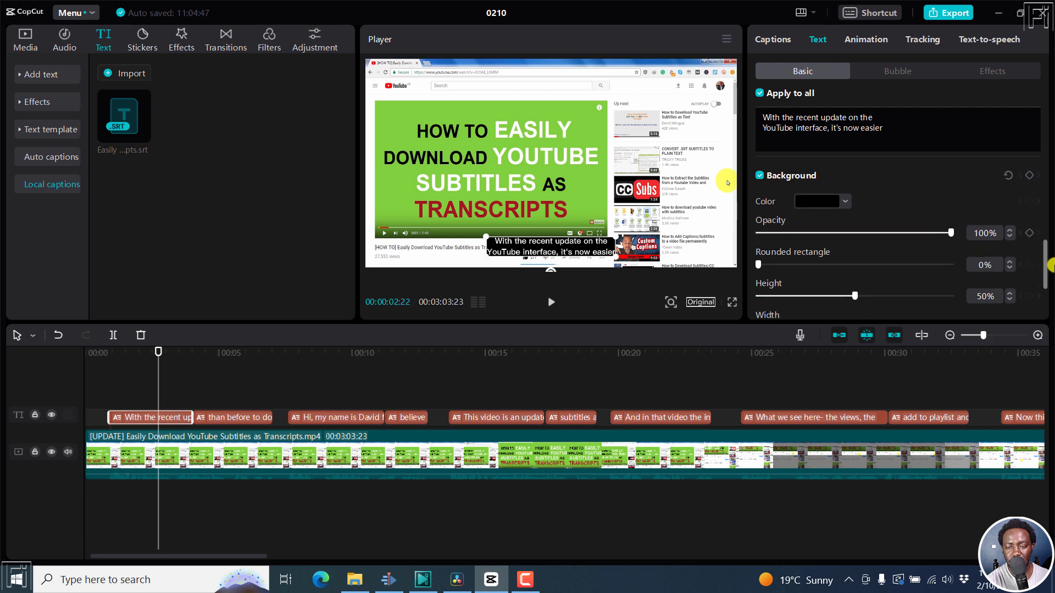
{"action": "scroll", "coordinate": [786, 235], "scroll_direction": "down", "scroll_amount": 2}
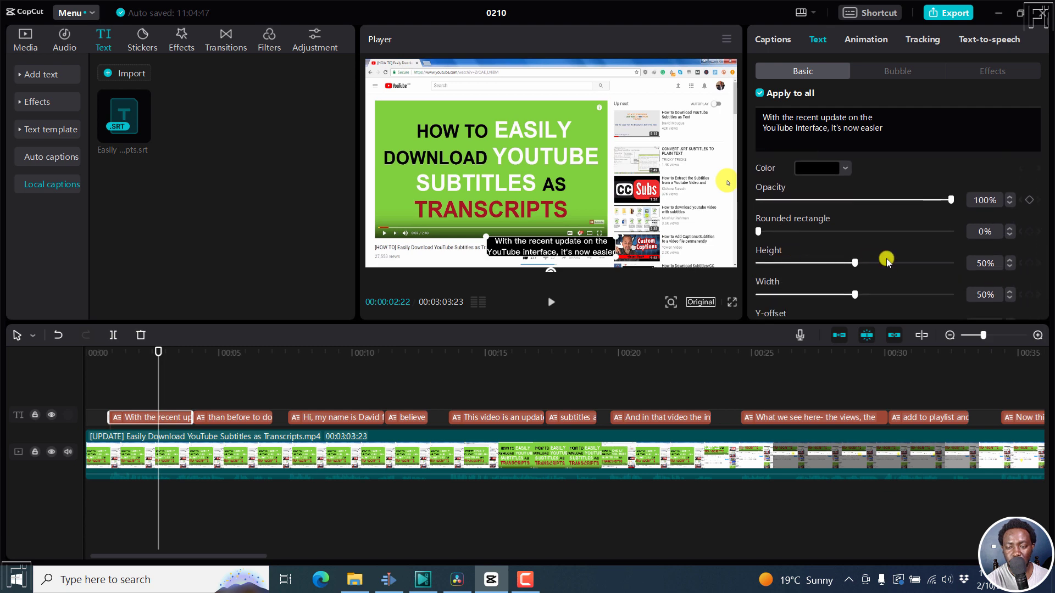
{"action": "left_click_drag", "start_coordinate": [856, 265], "coordinate": [865, 295]}
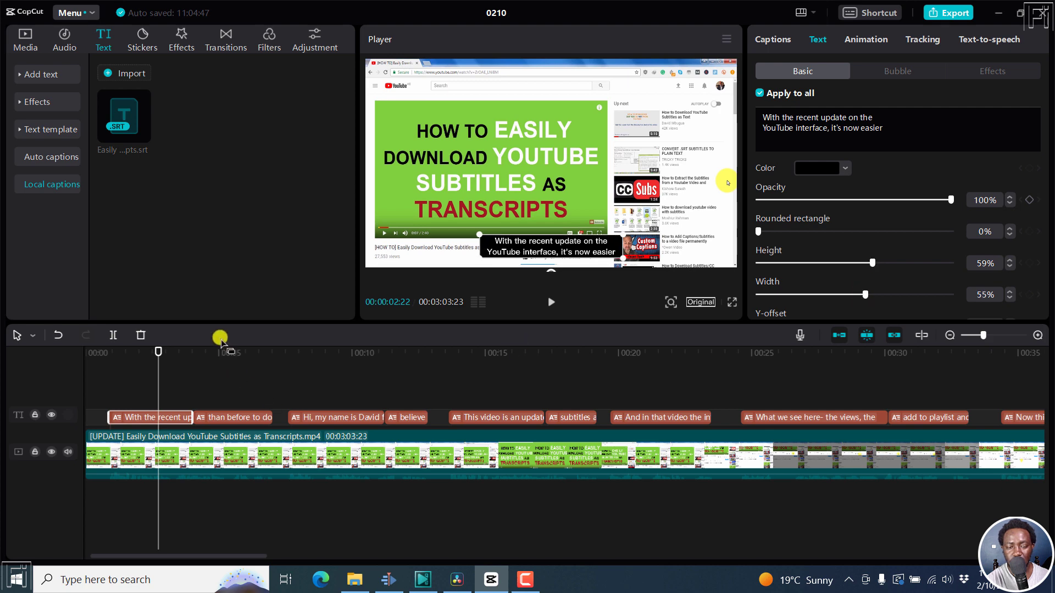
Check the larger caption boxes at about 9, 12 and 15 seconds.
{"action": "left_click", "coordinate": [223, 352]}
{"action": "left_click", "coordinate": [341, 352]}
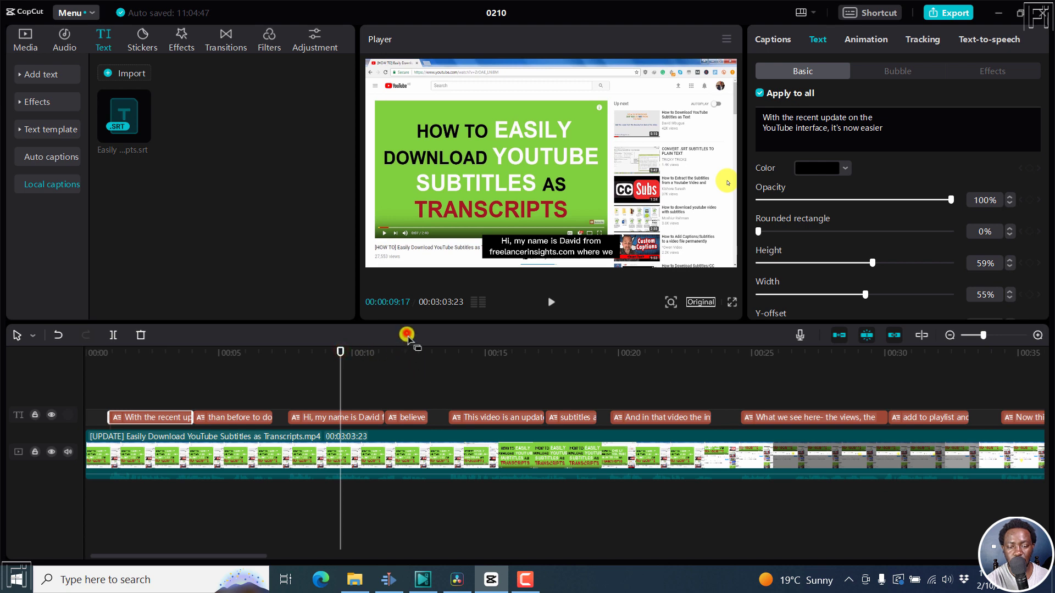
{"action": "left_click", "coordinate": [409, 348]}
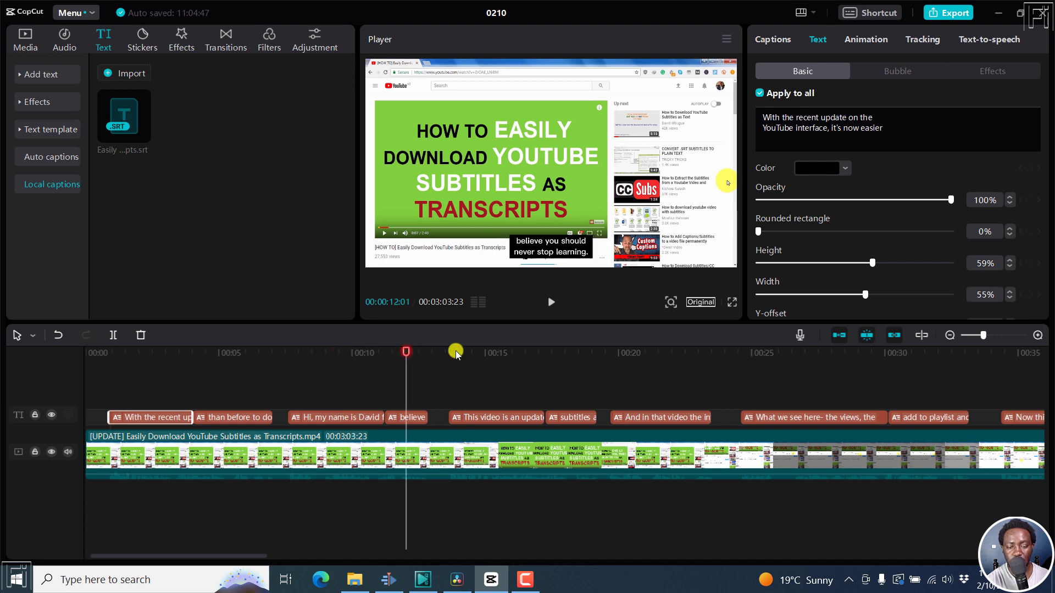
{"action": "left_click", "coordinate": [496, 347]}
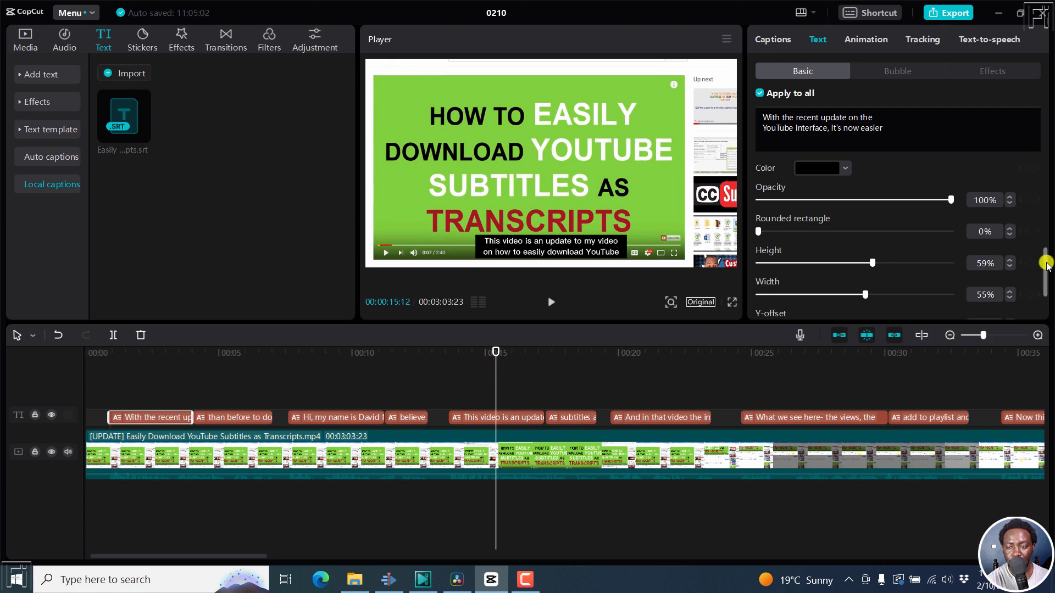
Lower only the 'This video is an update' caption's background height to 47%.
{"action": "left_click_drag", "start_coordinate": [1044, 264], "coordinate": [1046, 295]}
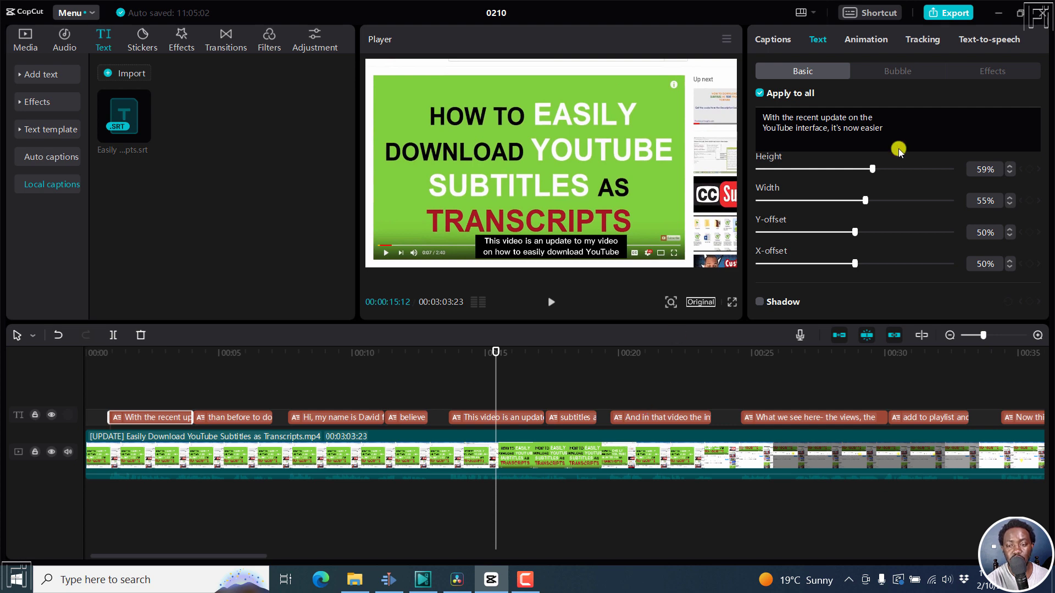
{"action": "left_click", "coordinate": [510, 421]}
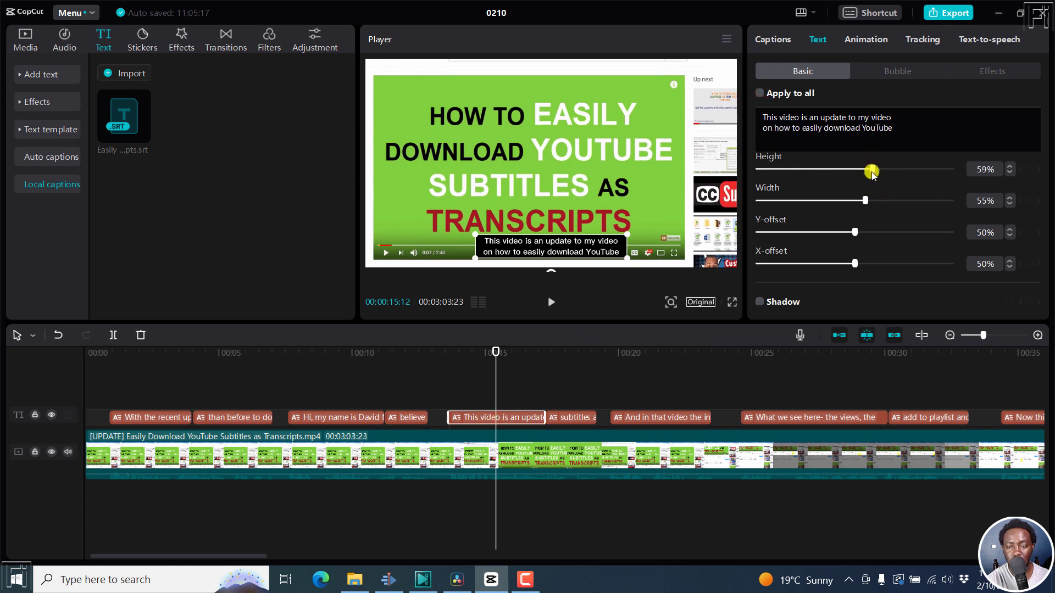
{"action": "left_click_drag", "start_coordinate": [872, 168], "coordinate": [850, 174]}
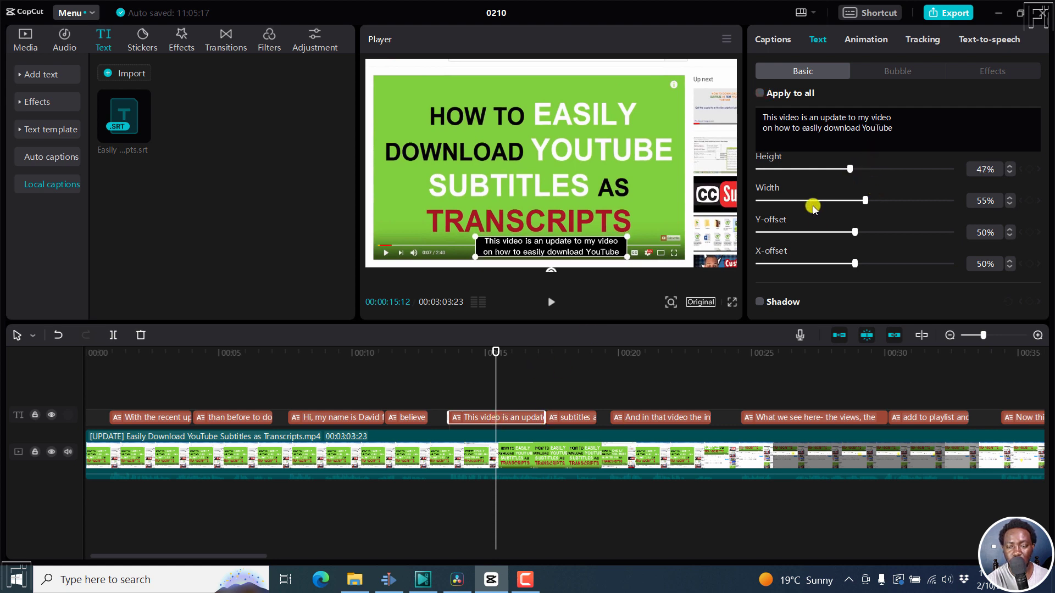
Play from around 12 seconds to preview the edited caption.
{"action": "left_click", "coordinate": [407, 350]}
{"action": "key", "text": "space"}
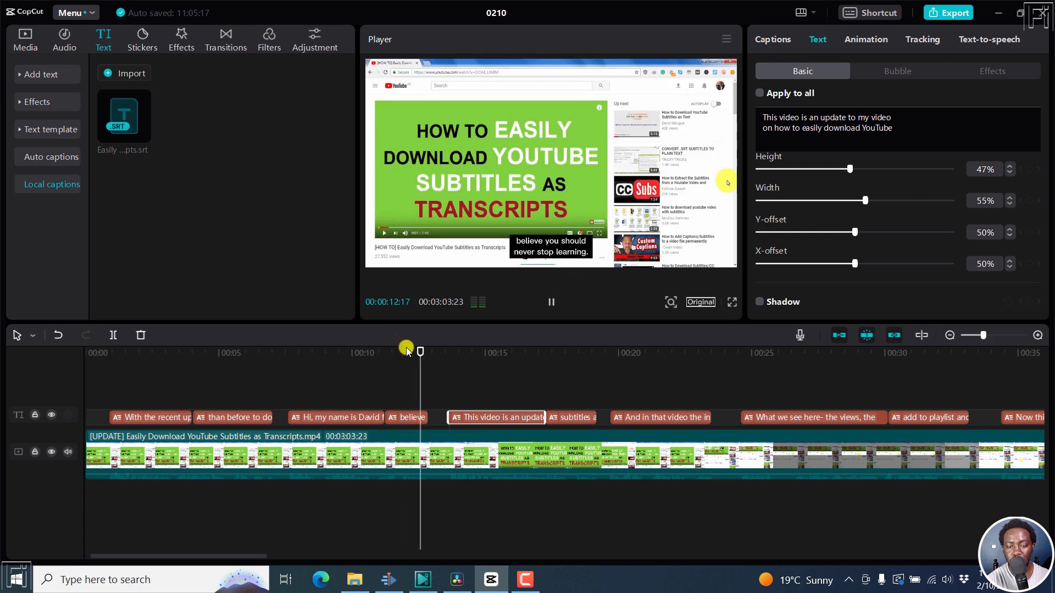
{"action": "key", "text": "space"}
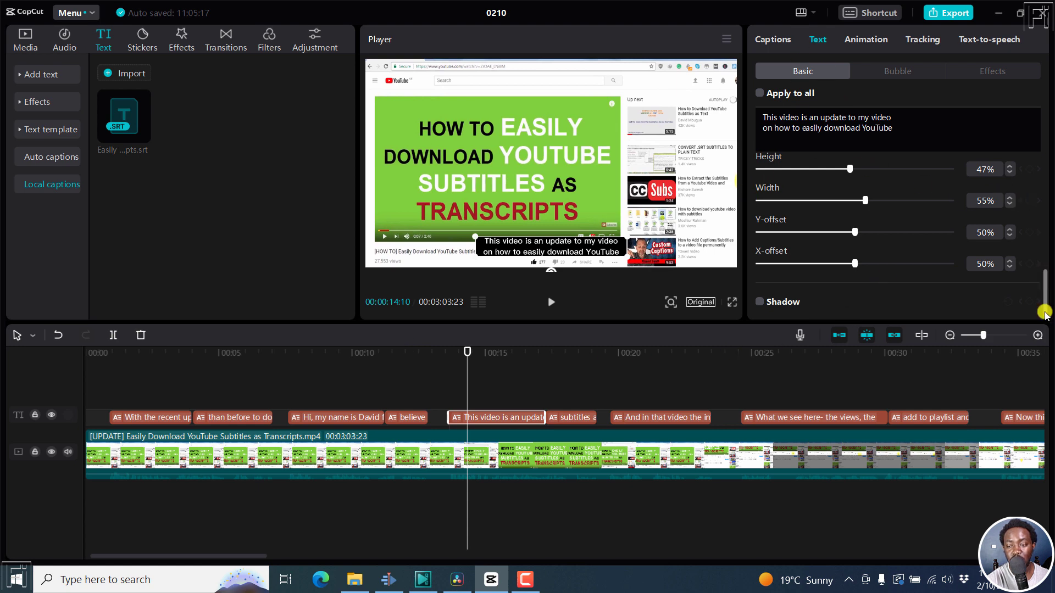
{"action": "scroll", "coordinate": [1044, 302], "scroll_direction": "down", "scroll_amount": 5}
{"action": "left_click_drag", "start_coordinate": [1049, 240], "coordinate": [1046, 313]}
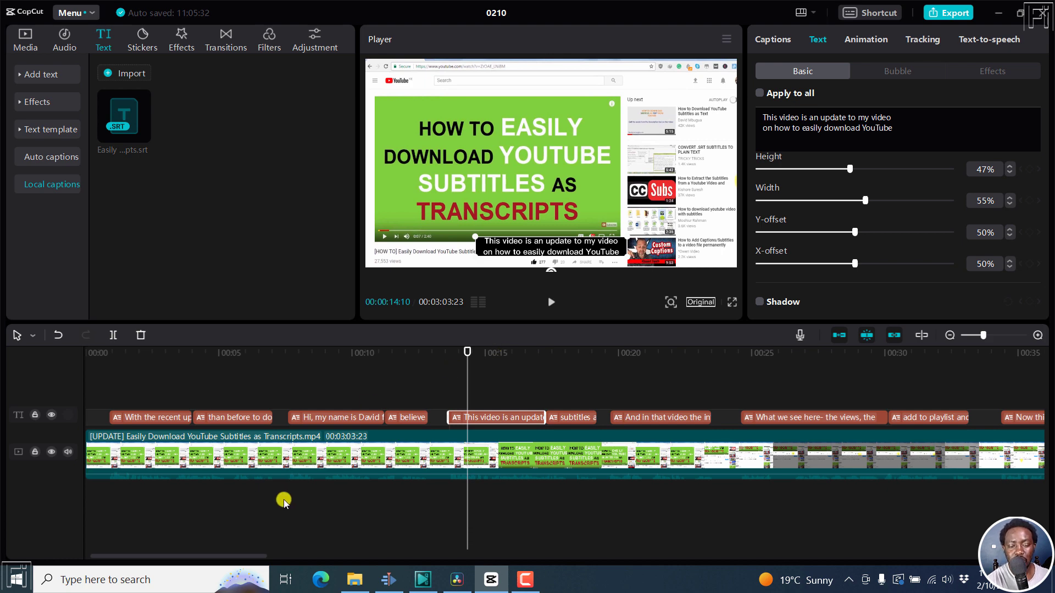
Cycle through Kdenlive, VSDC, Resolve and CapCut's Auto captions, ending with Kdenlive in front.
{"action": "left_click", "coordinate": [388, 578]}
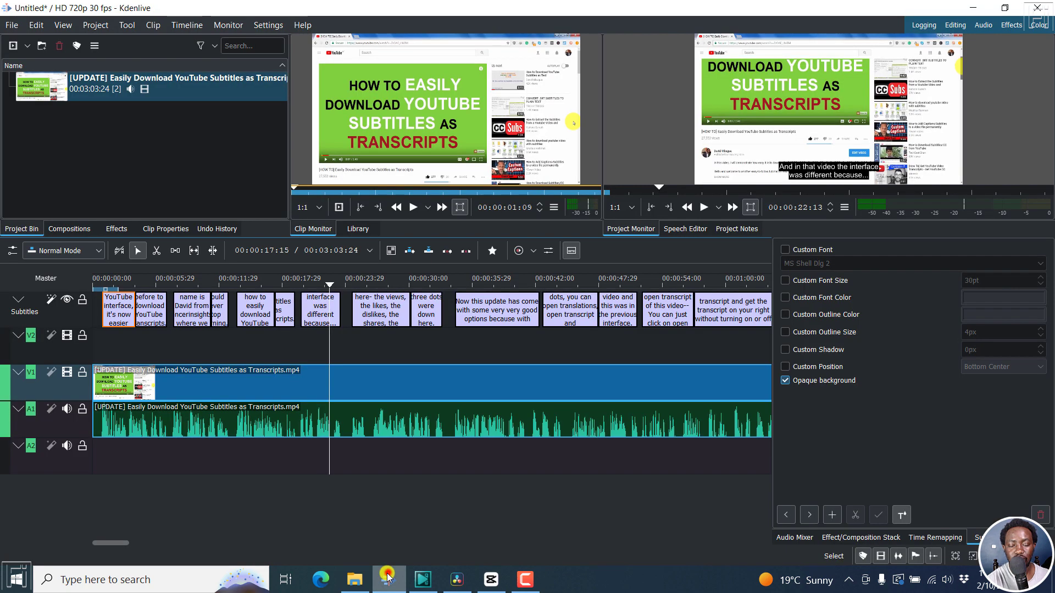
{"action": "left_click", "coordinate": [422, 579]}
{"action": "left_click", "coordinate": [456, 580]}
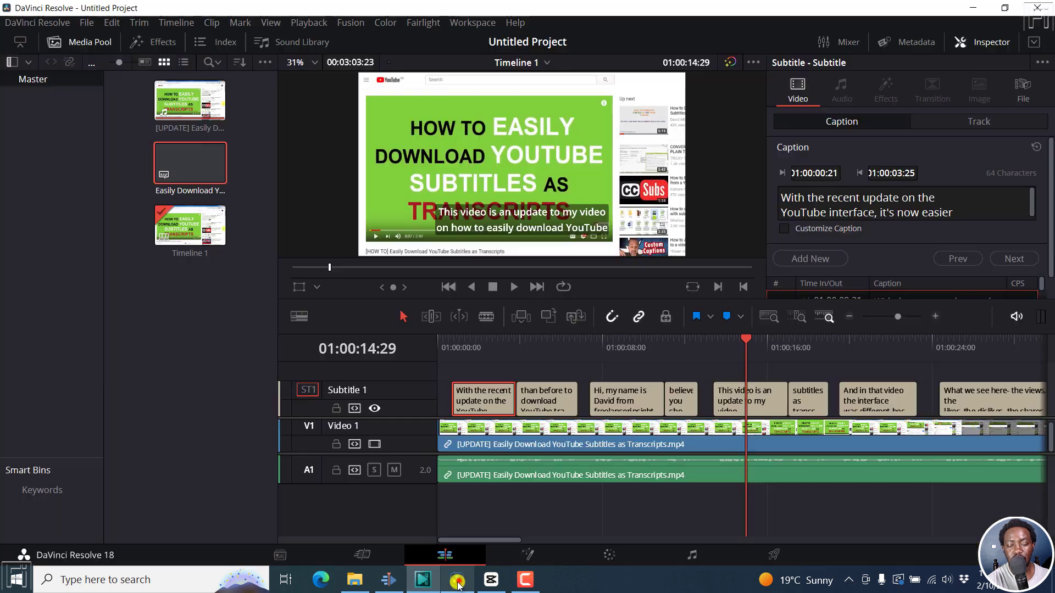
{"action": "left_click", "coordinate": [492, 581]}
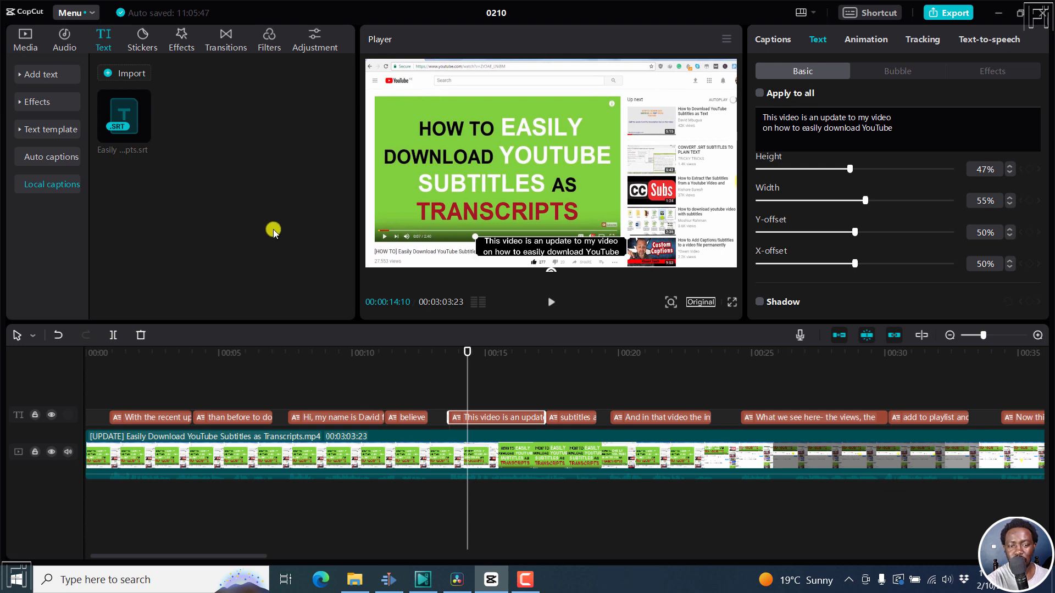
{"action": "left_click", "coordinate": [50, 158]}
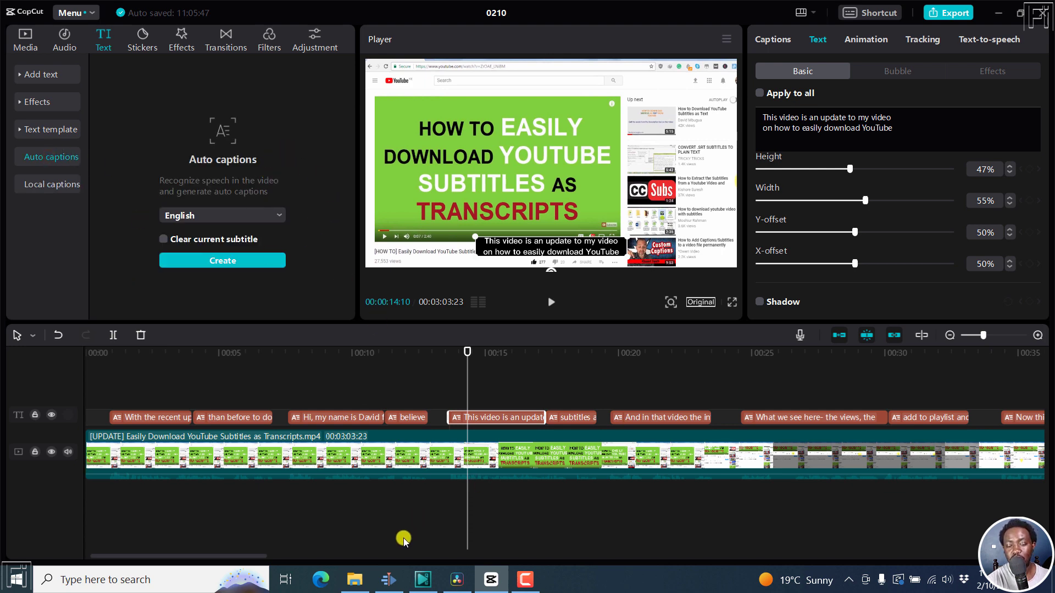
{"action": "left_click", "coordinate": [389, 579]}
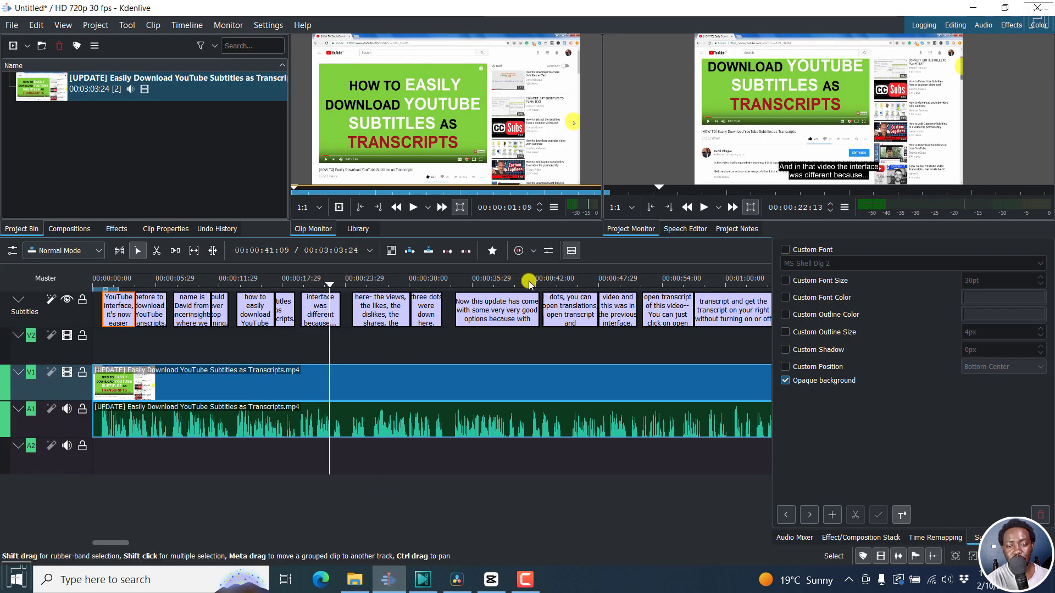
{"action": "left_click", "coordinate": [49, 302]}
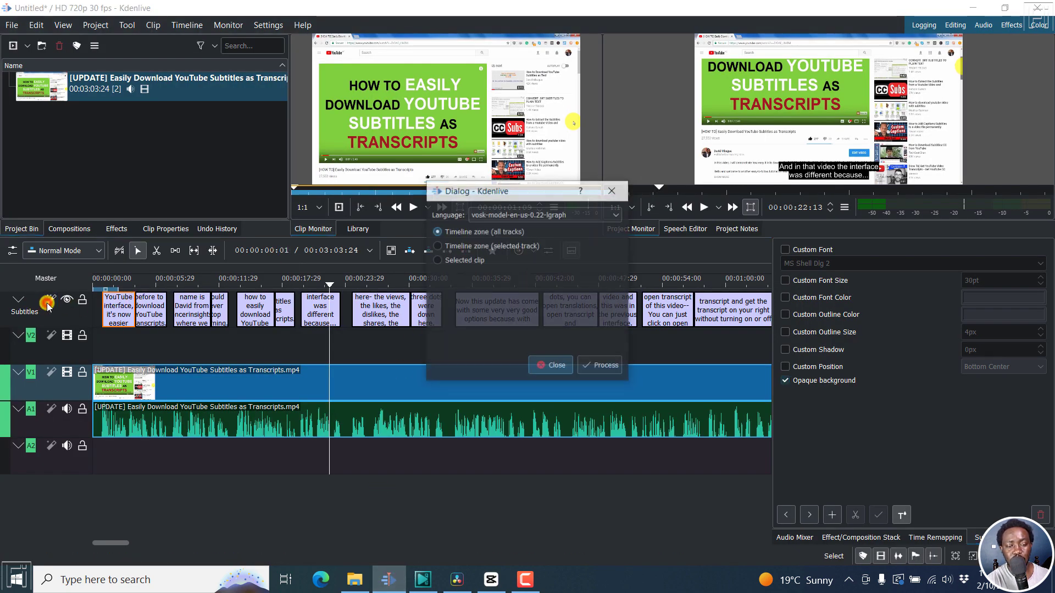
{"action": "left_click", "coordinate": [576, 216]}
{"action": "left_click", "coordinate": [544, 303]}
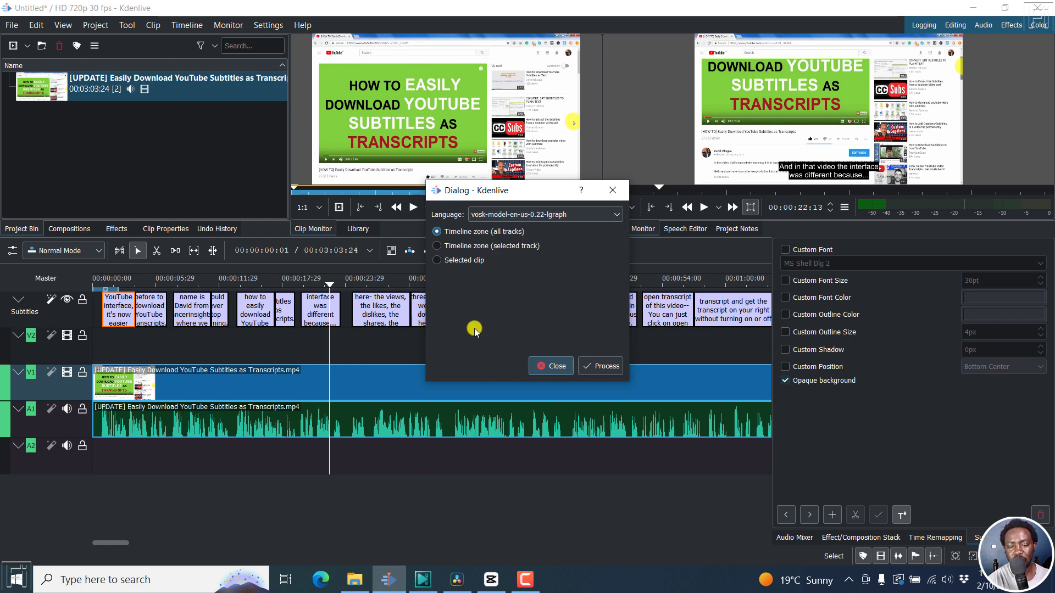
{"action": "left_click", "coordinate": [612, 191]}
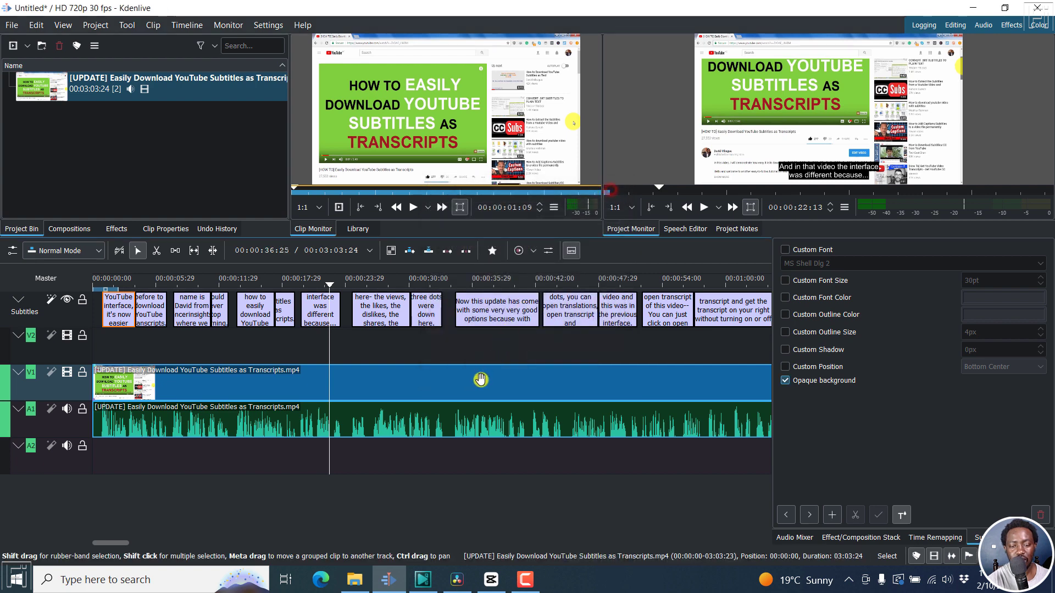
{"action": "left_click", "coordinate": [460, 343]}
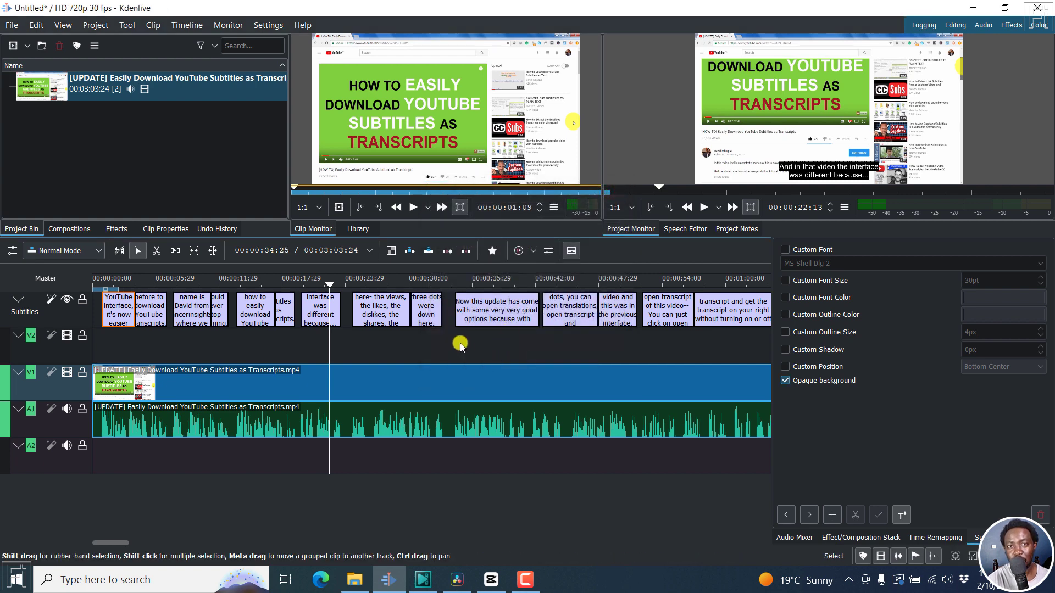